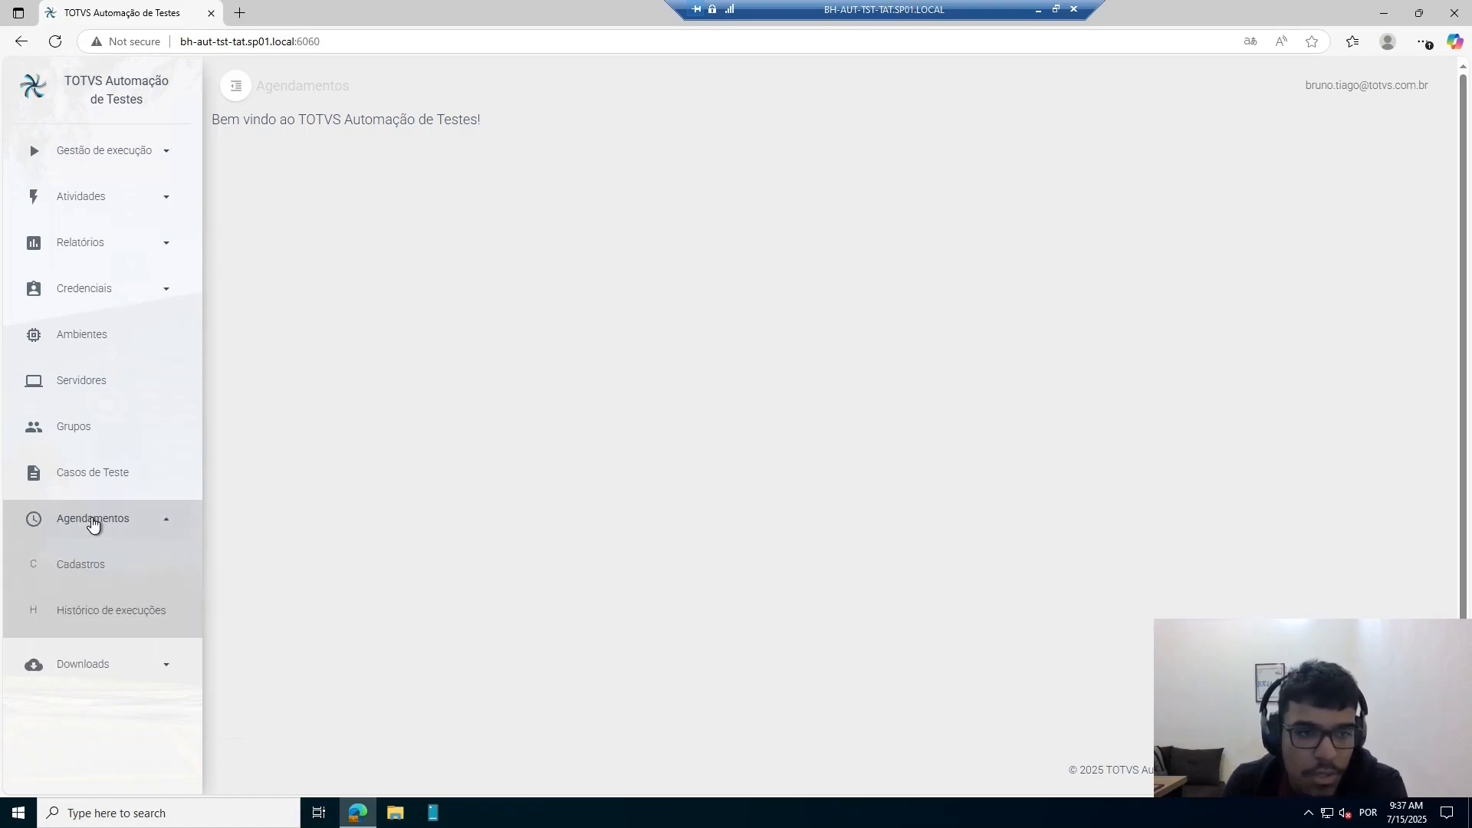
Open the schedule registrations list (Cadastros) and view its version and group filter options
click(90, 564)
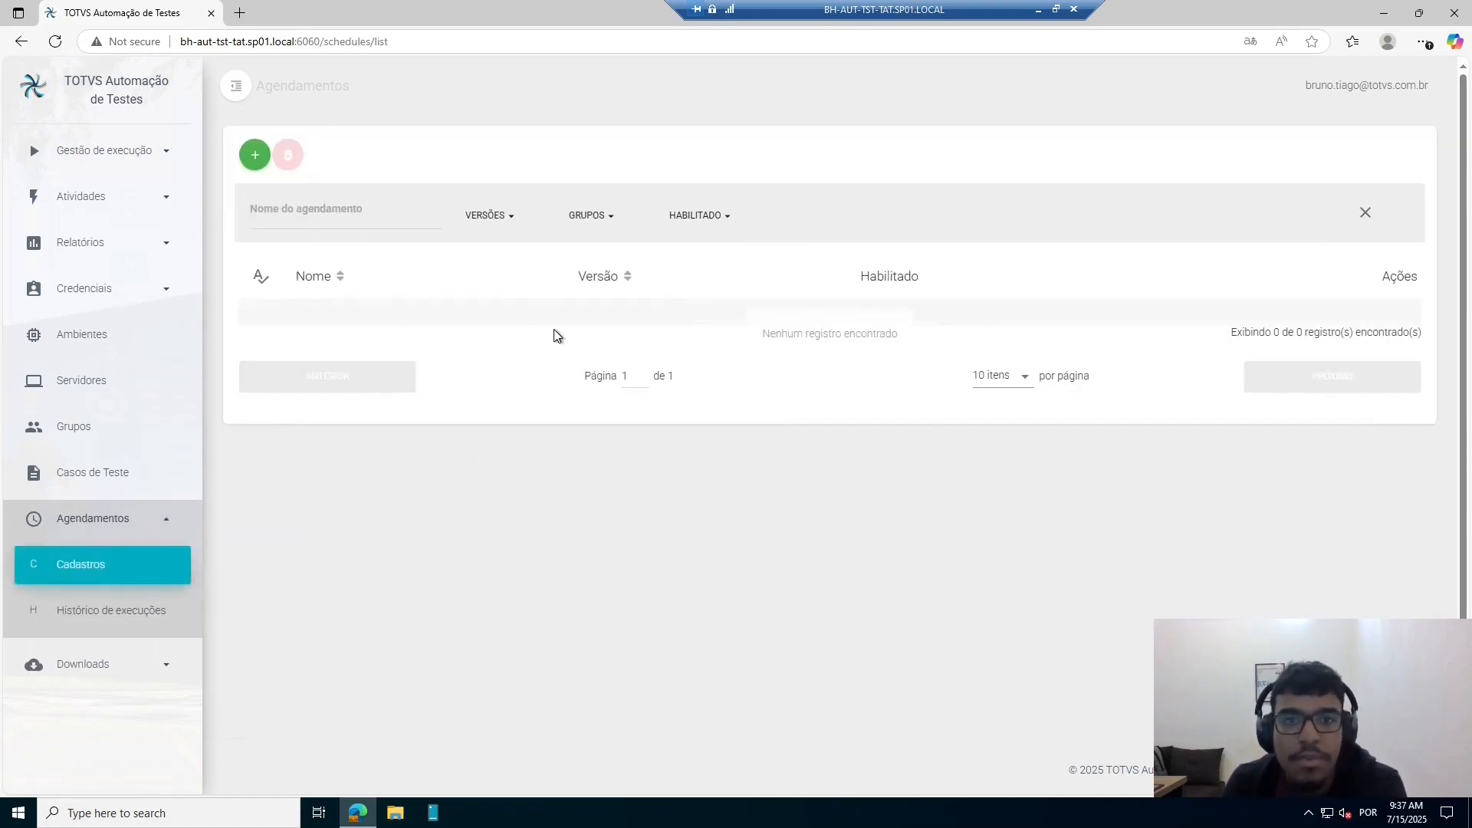
click(505, 223)
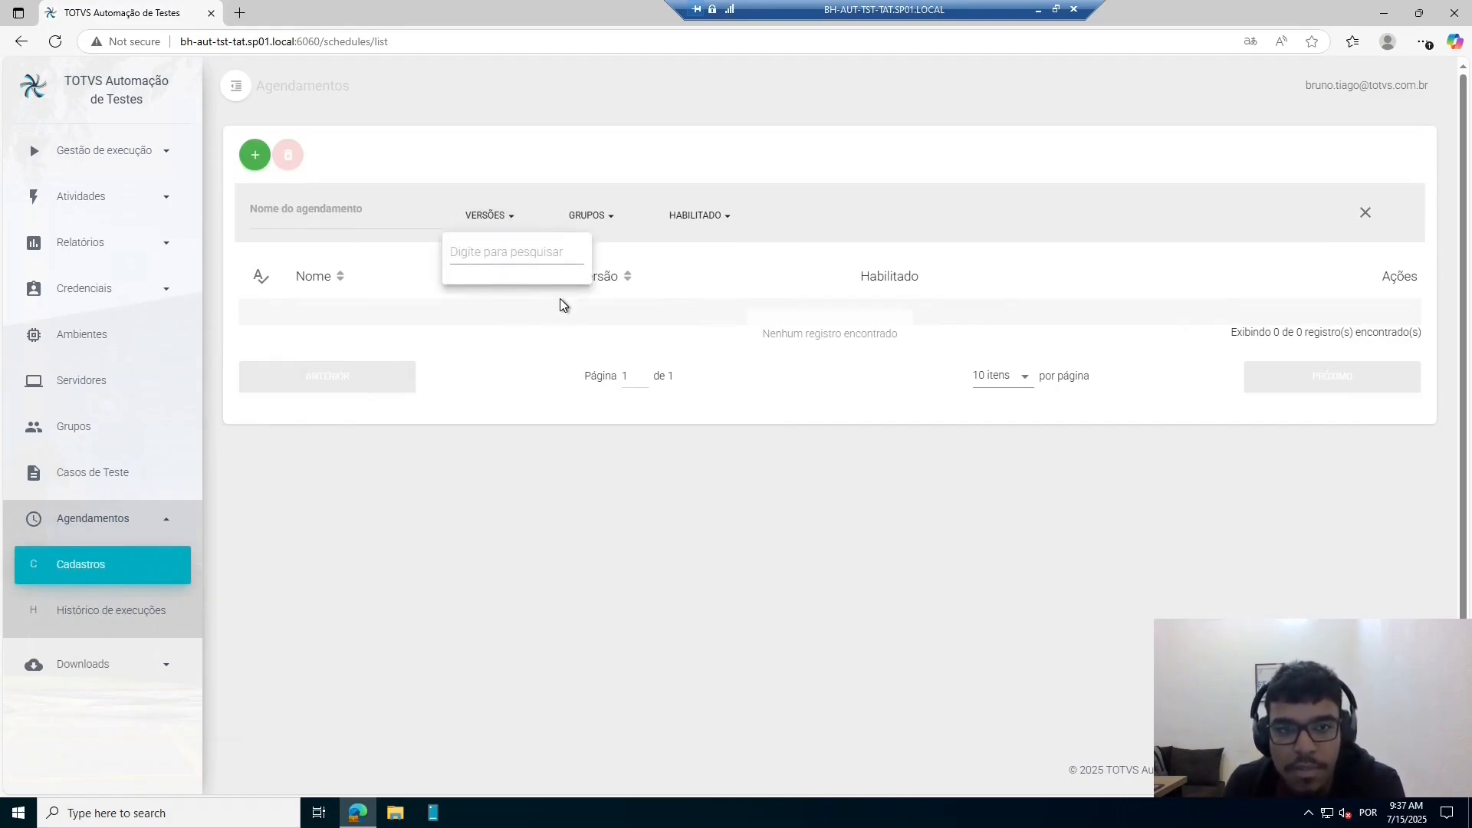
click(607, 221)
click(689, 296)
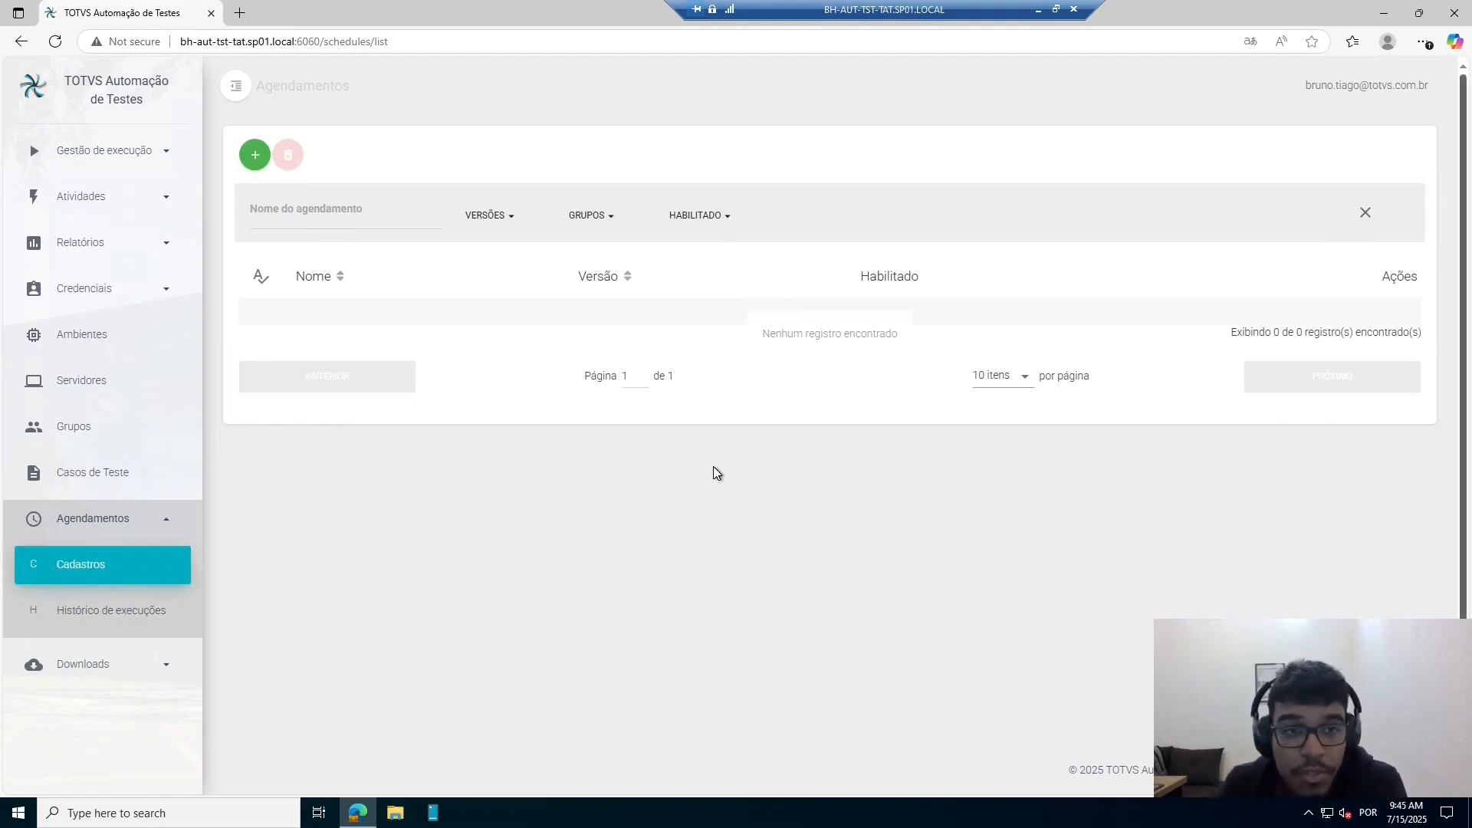
Create a new schedule named "Atualiza o patch toda sexta feira às 18:30"
click(254, 156)
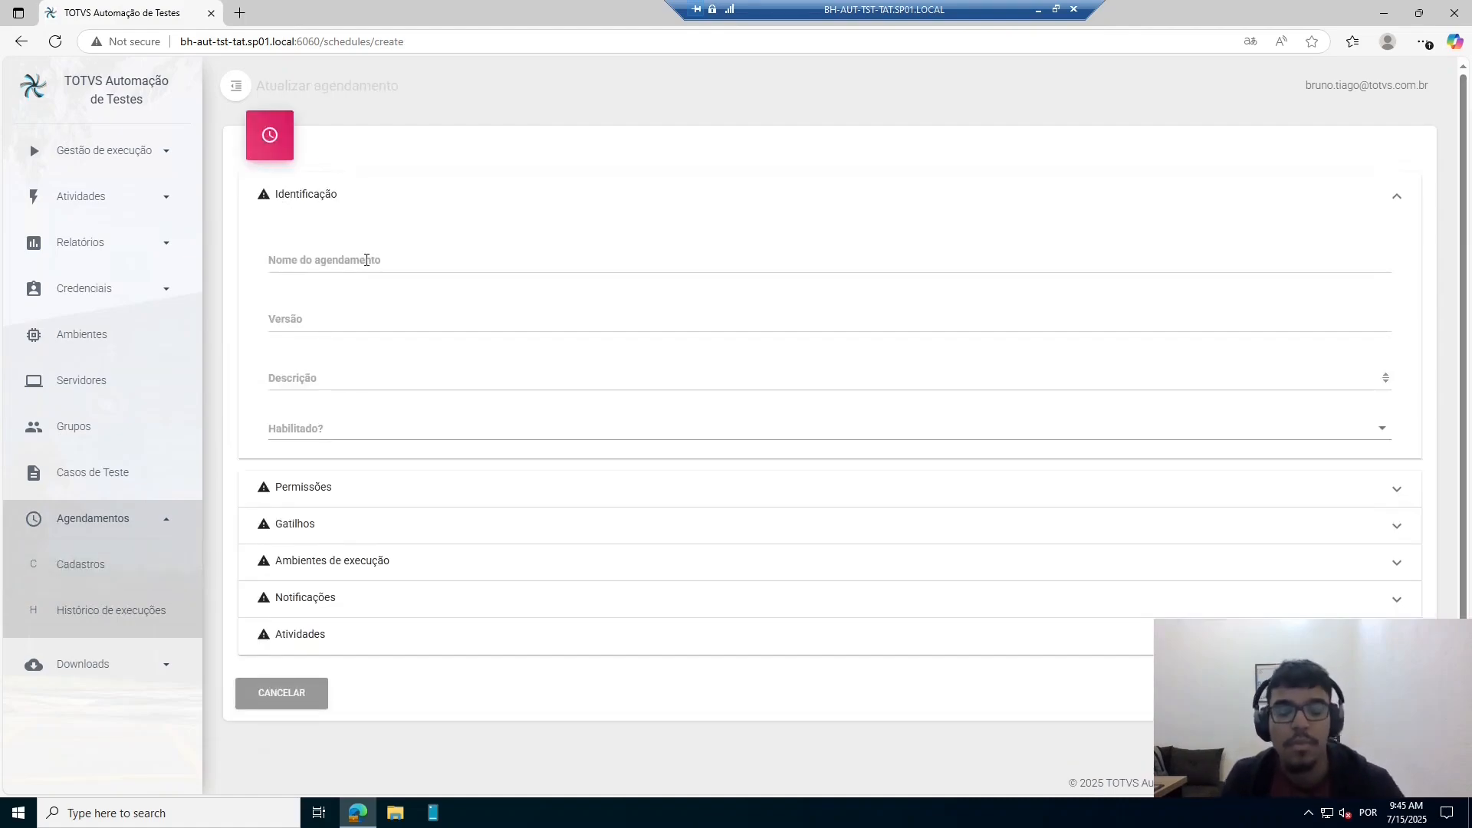
click(366, 260)
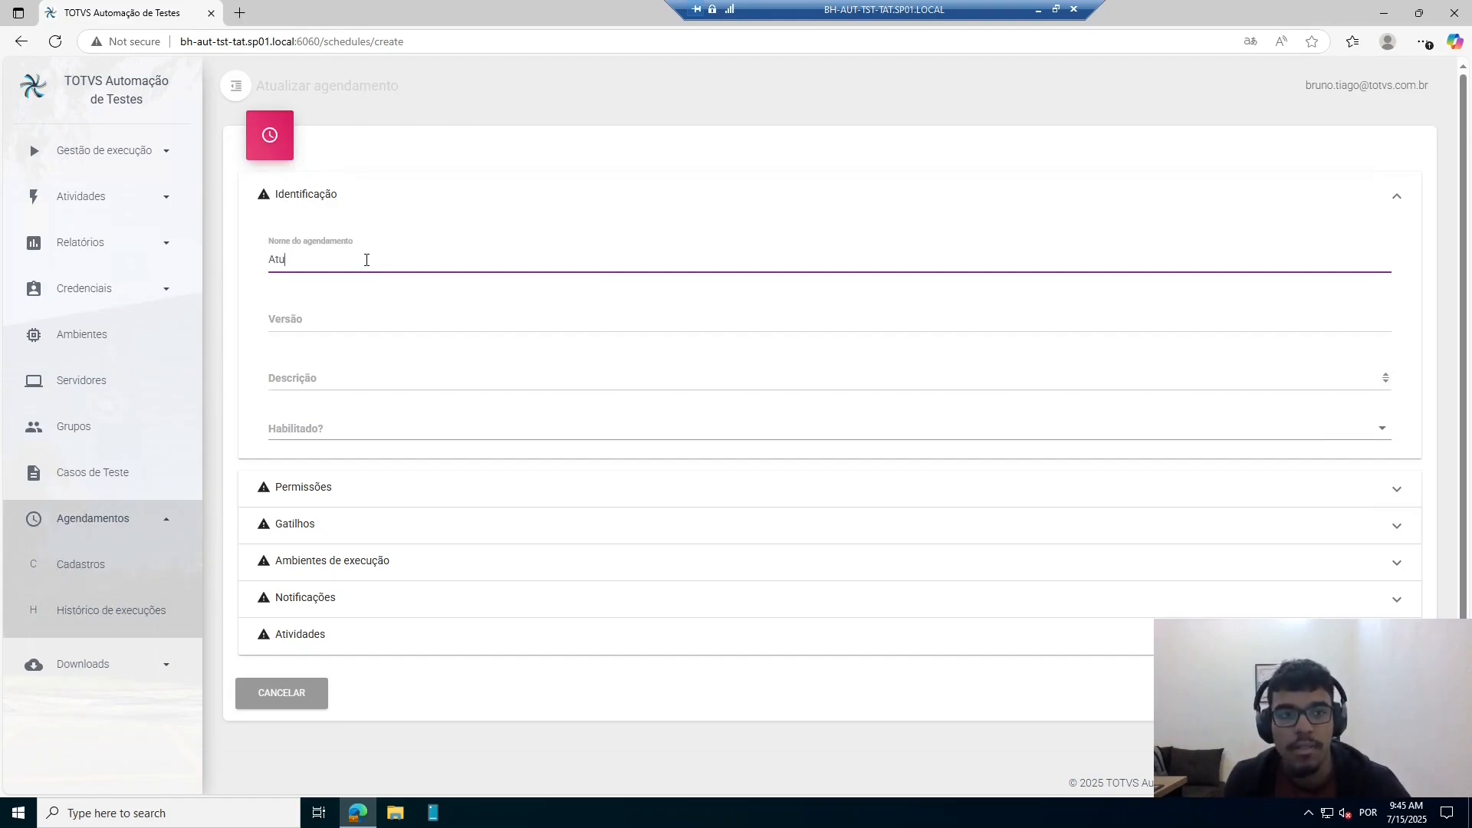
text(Atualiza o patch toda sex)
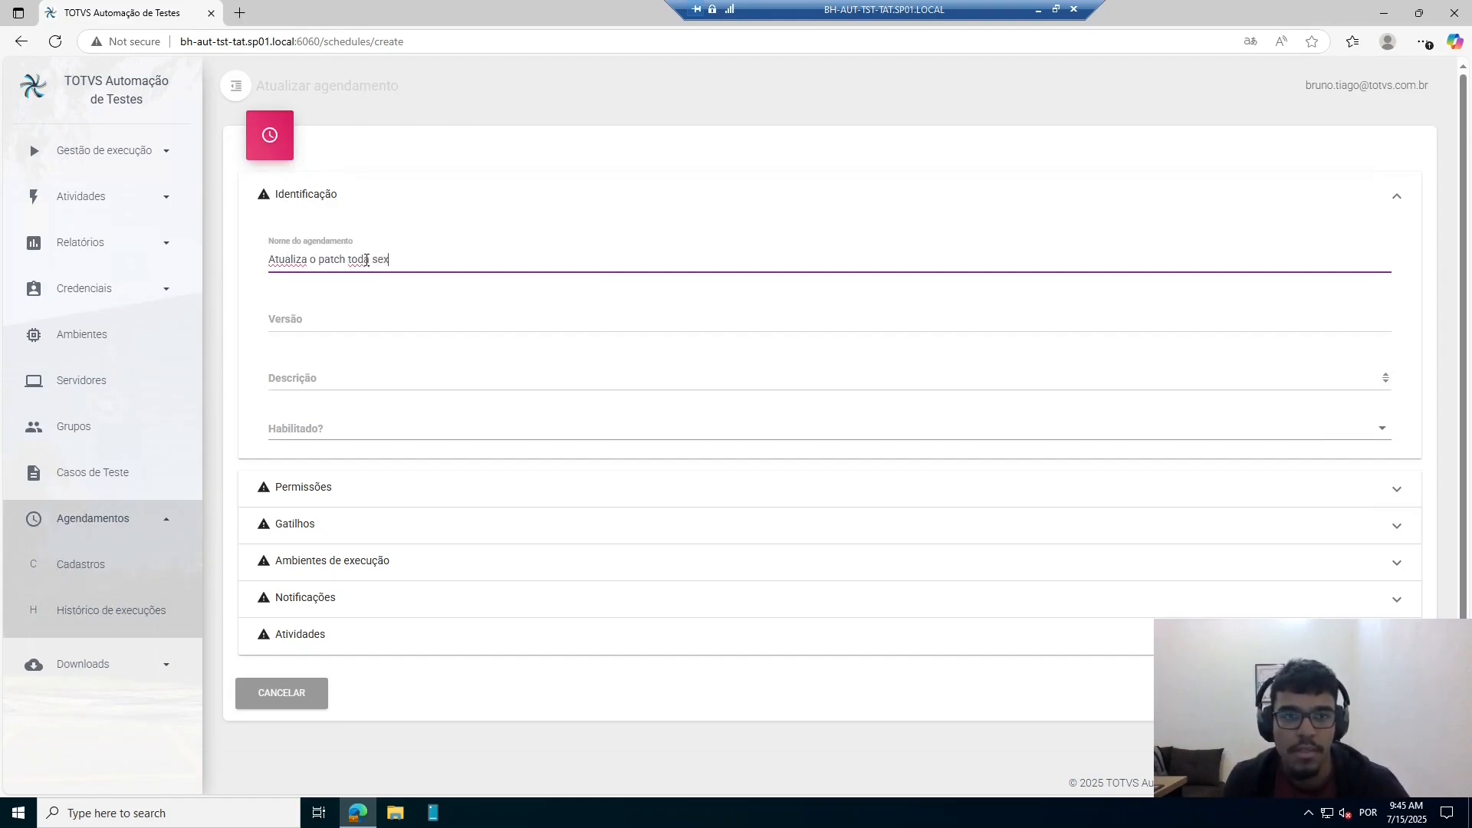
text(ta feira às 18)
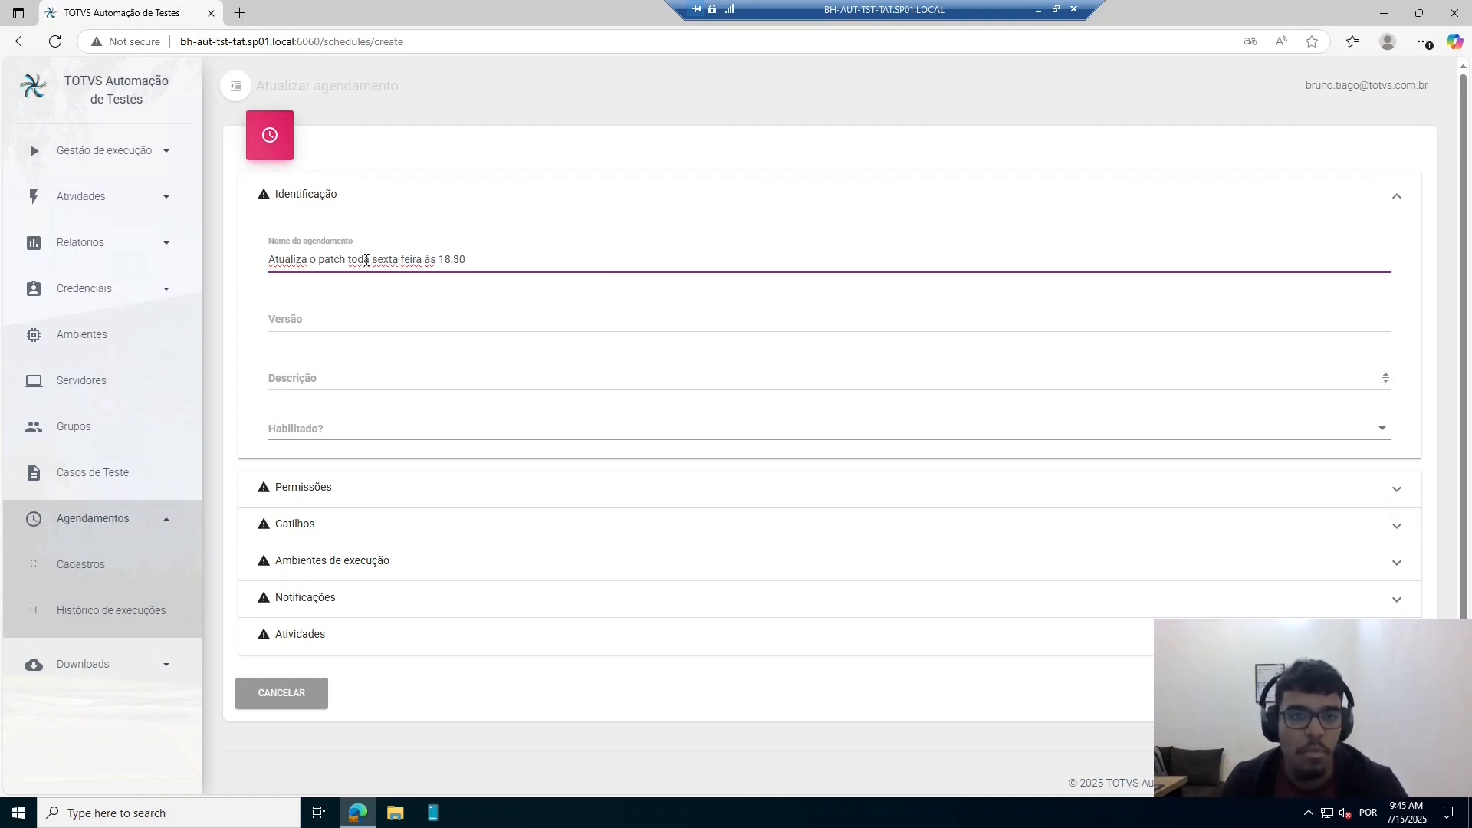
text(:30)
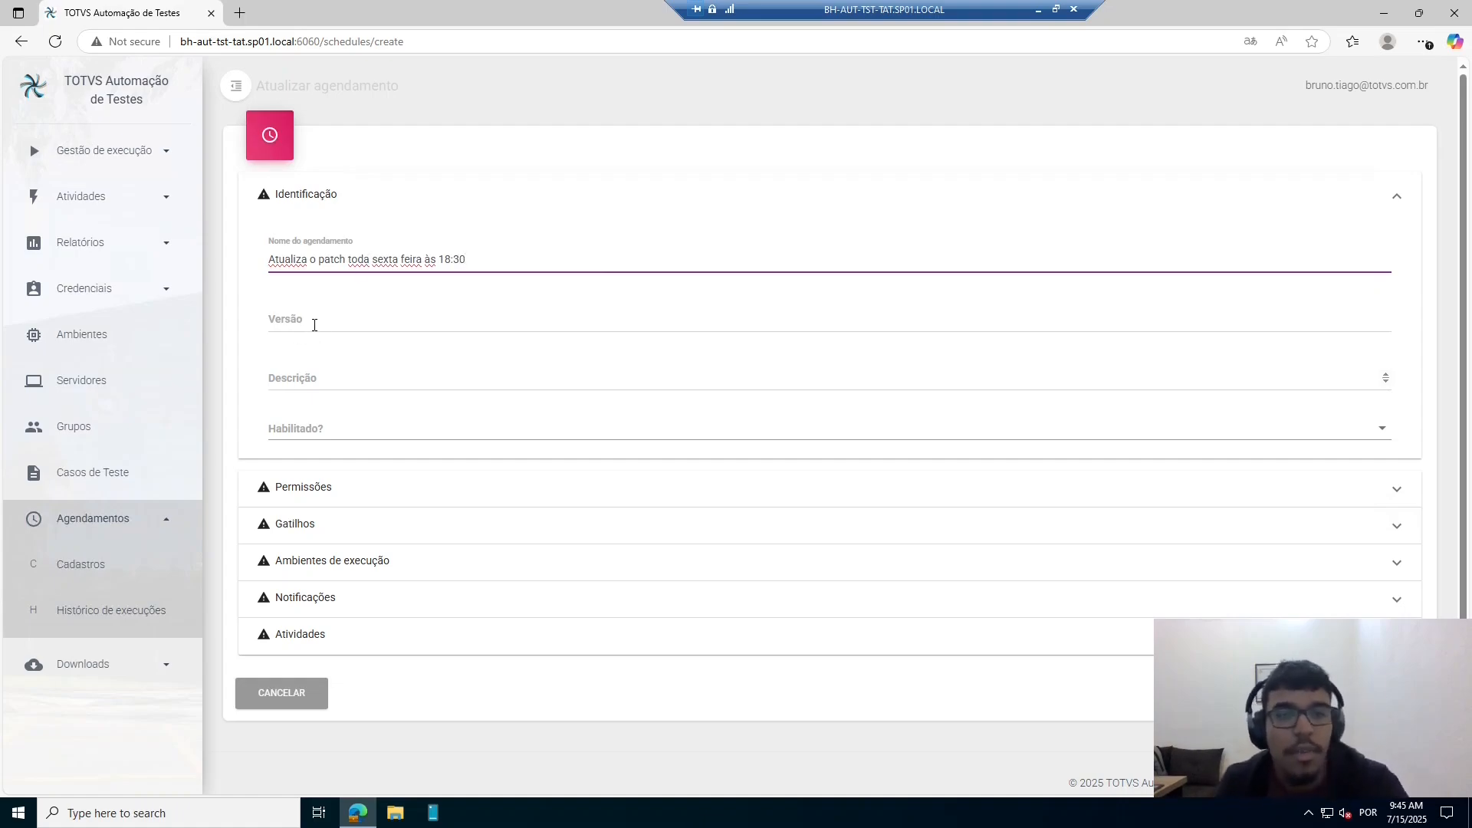
Set the schedule's version to 1, its description to "Atualiza os patches" and Habilitado to Sim
click(315, 325)
text(1)
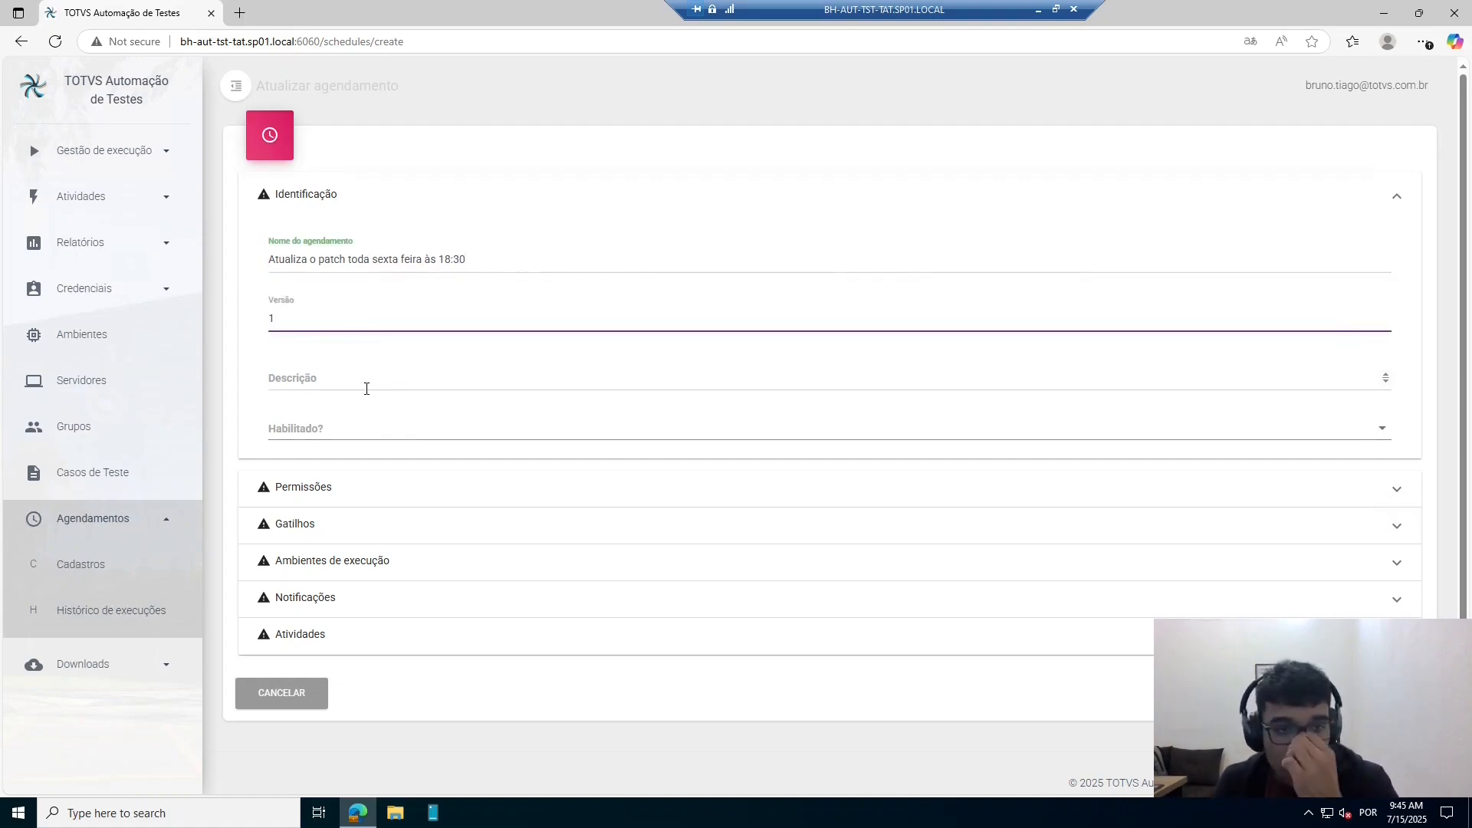
click(366, 389)
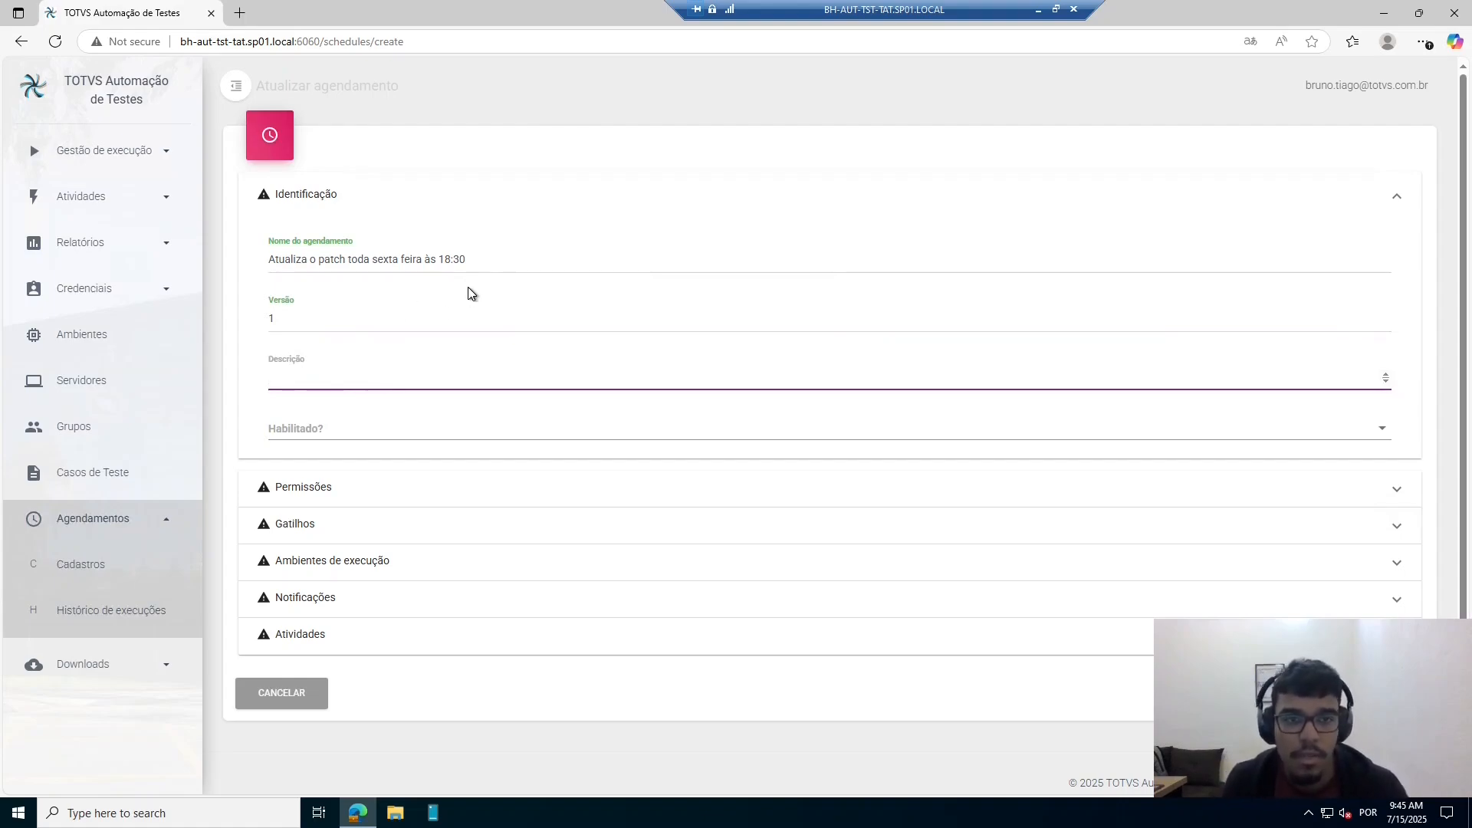
text(Atualiza os patches)
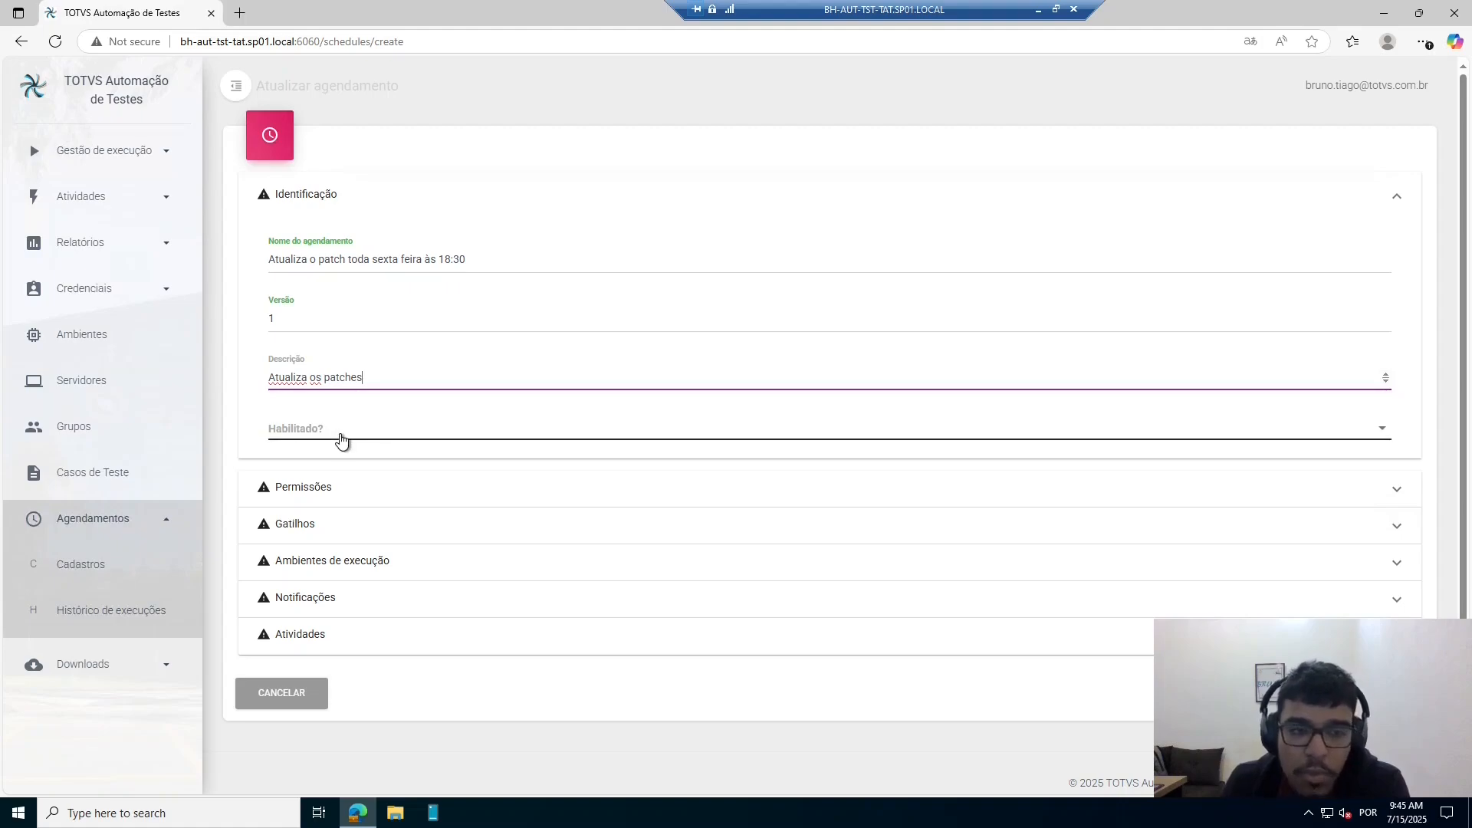
click(328, 442)
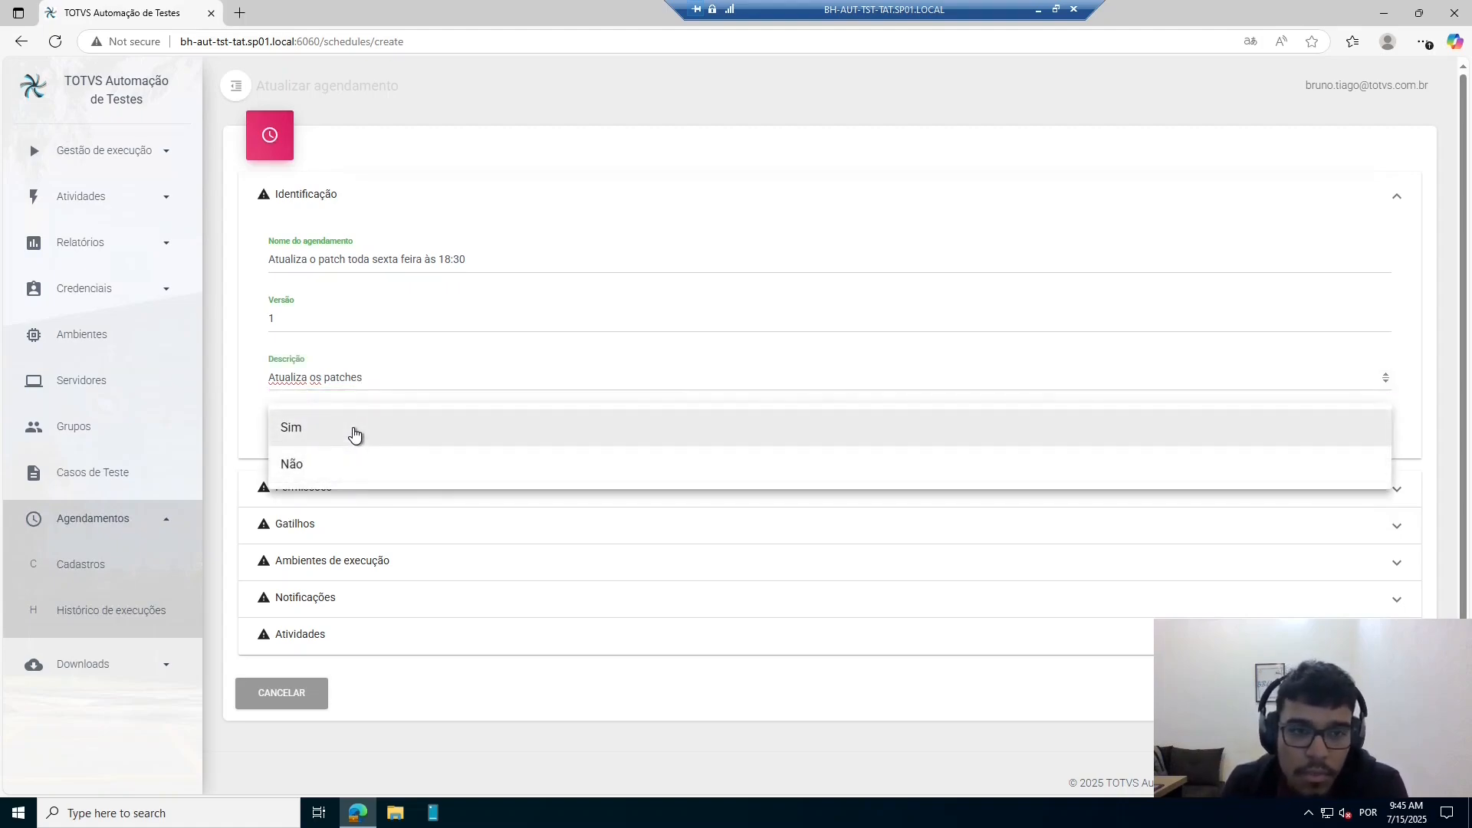
click(353, 432)
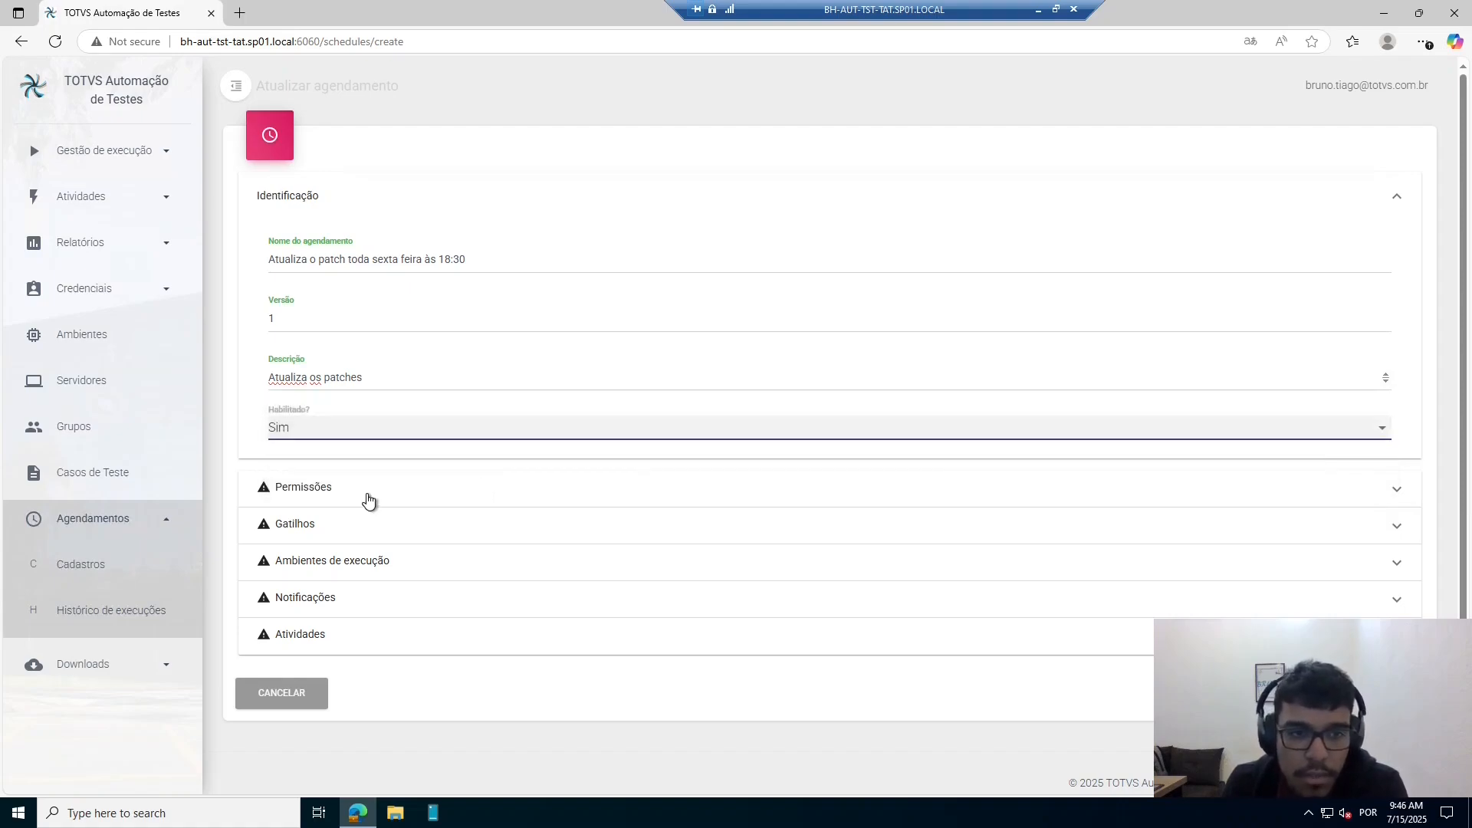
Add the group Todos (público) to the schedule's permissions
click(473, 500)
click(383, 355)
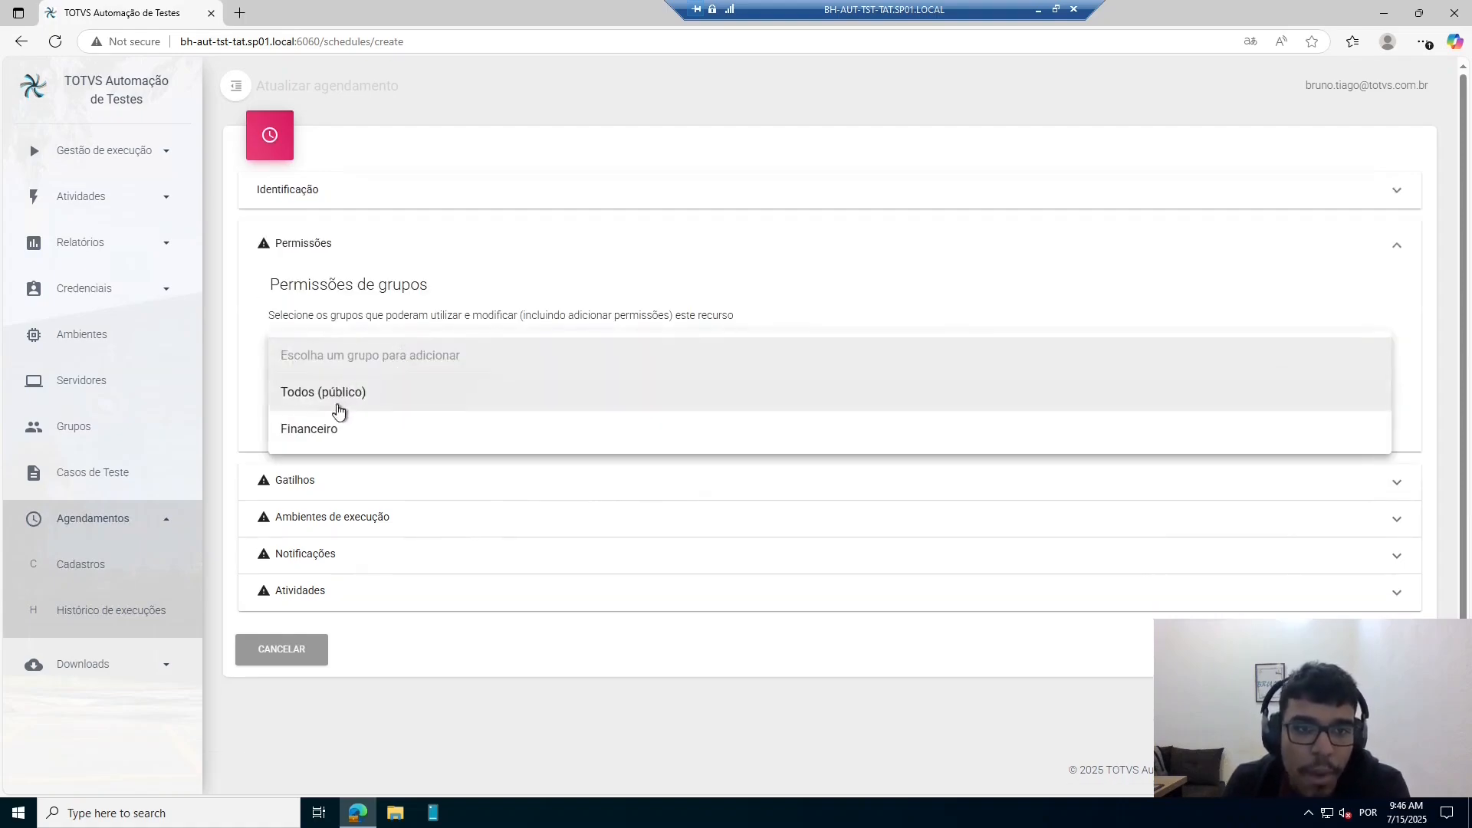
click(381, 407)
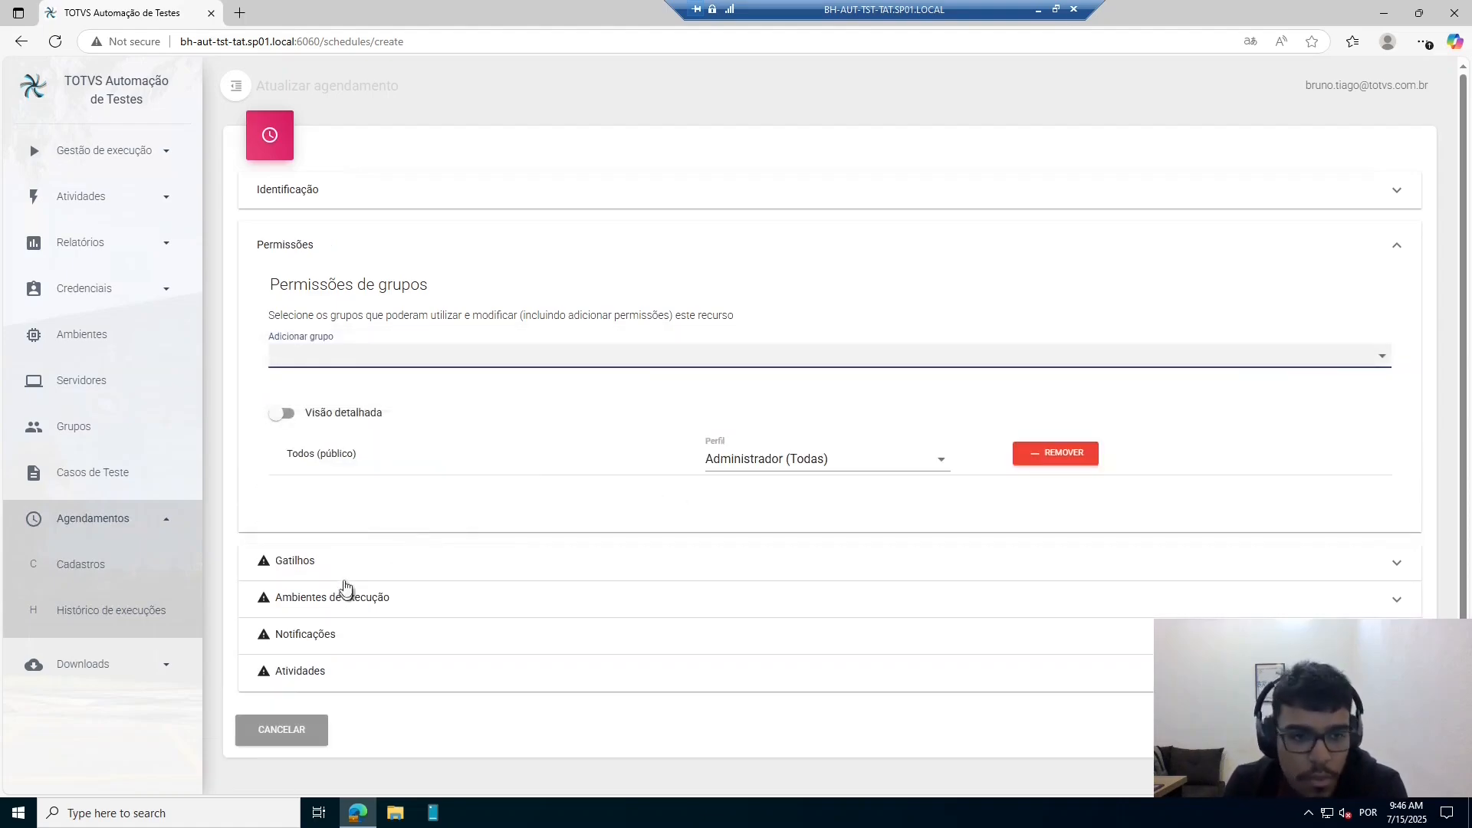
Add a one-time trigger (Uma vez) to the schedule for 07/15/2025 at 09:50 AM
click(321, 568)
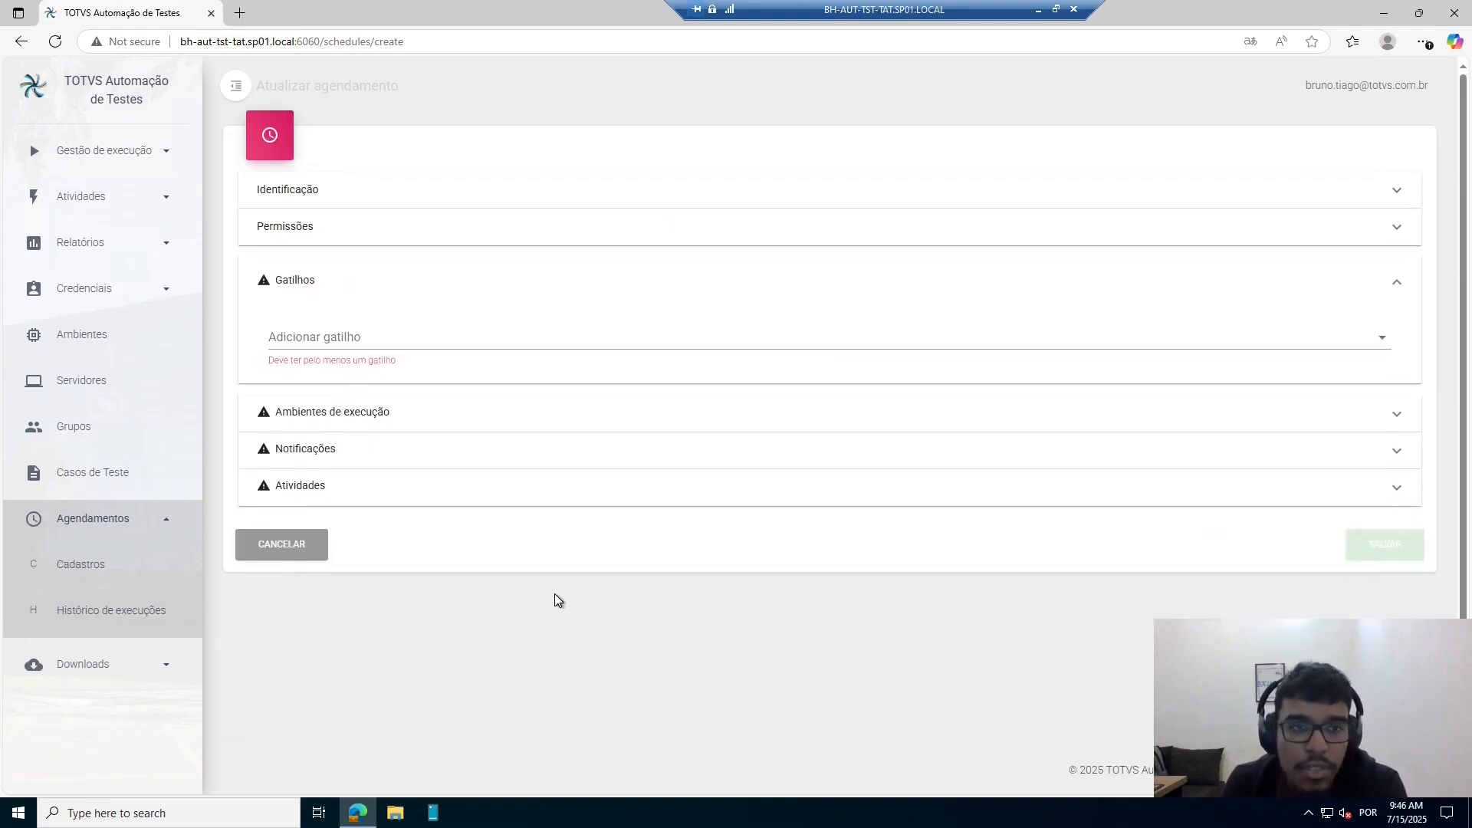
click(365, 344)
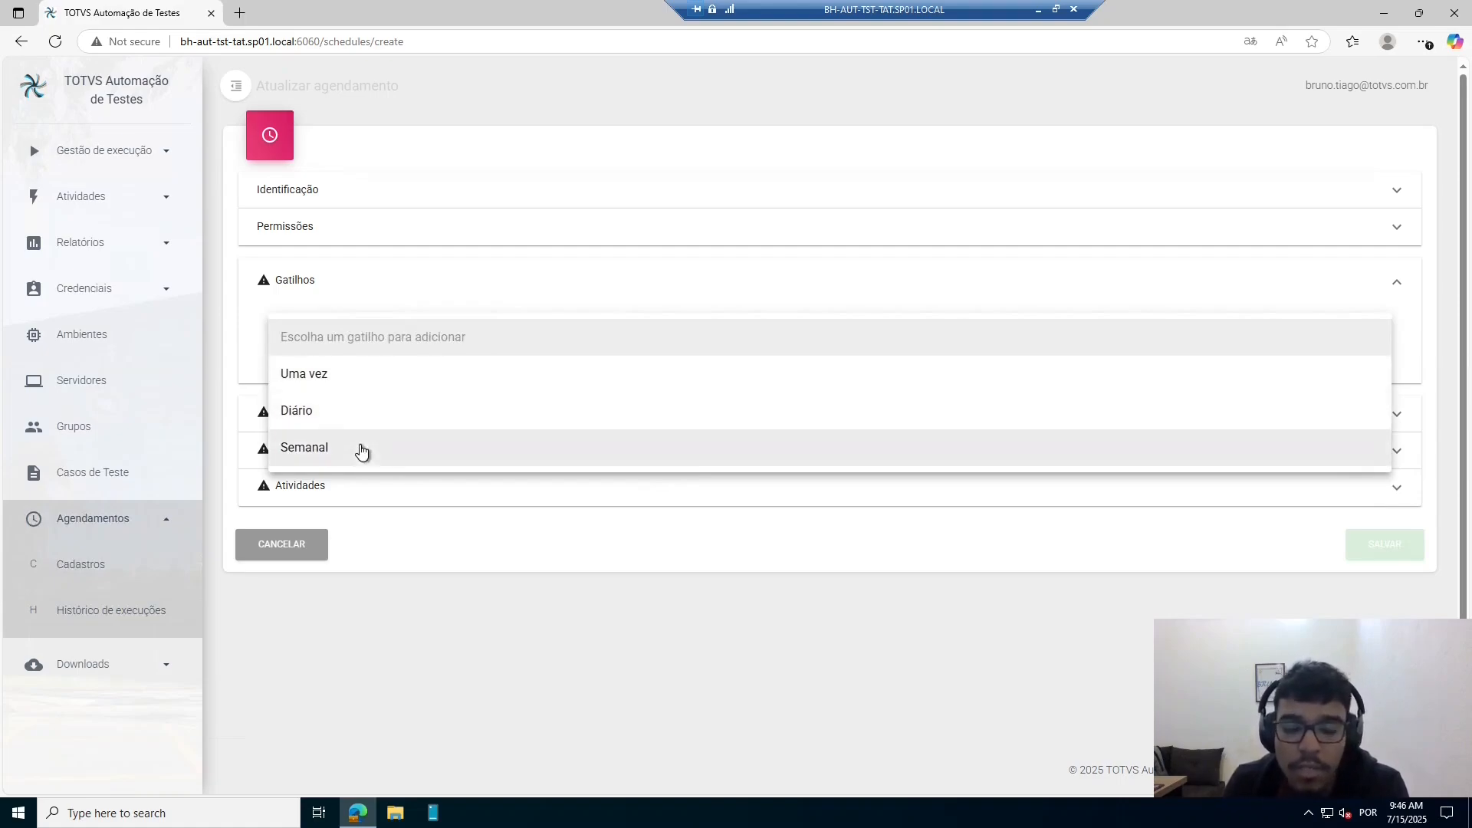
click(391, 382)
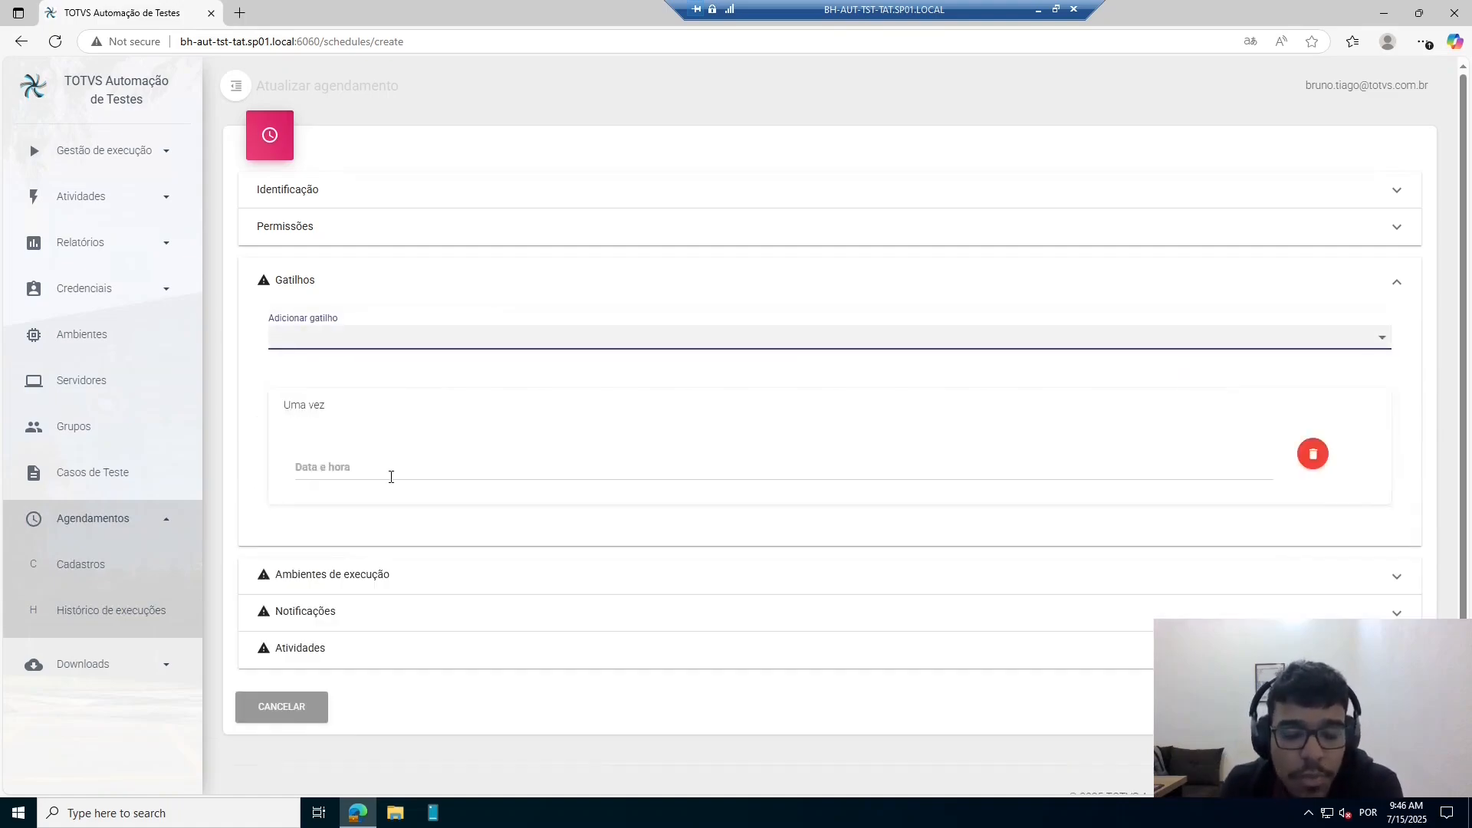
click(1192, 472)
click(1267, 466)
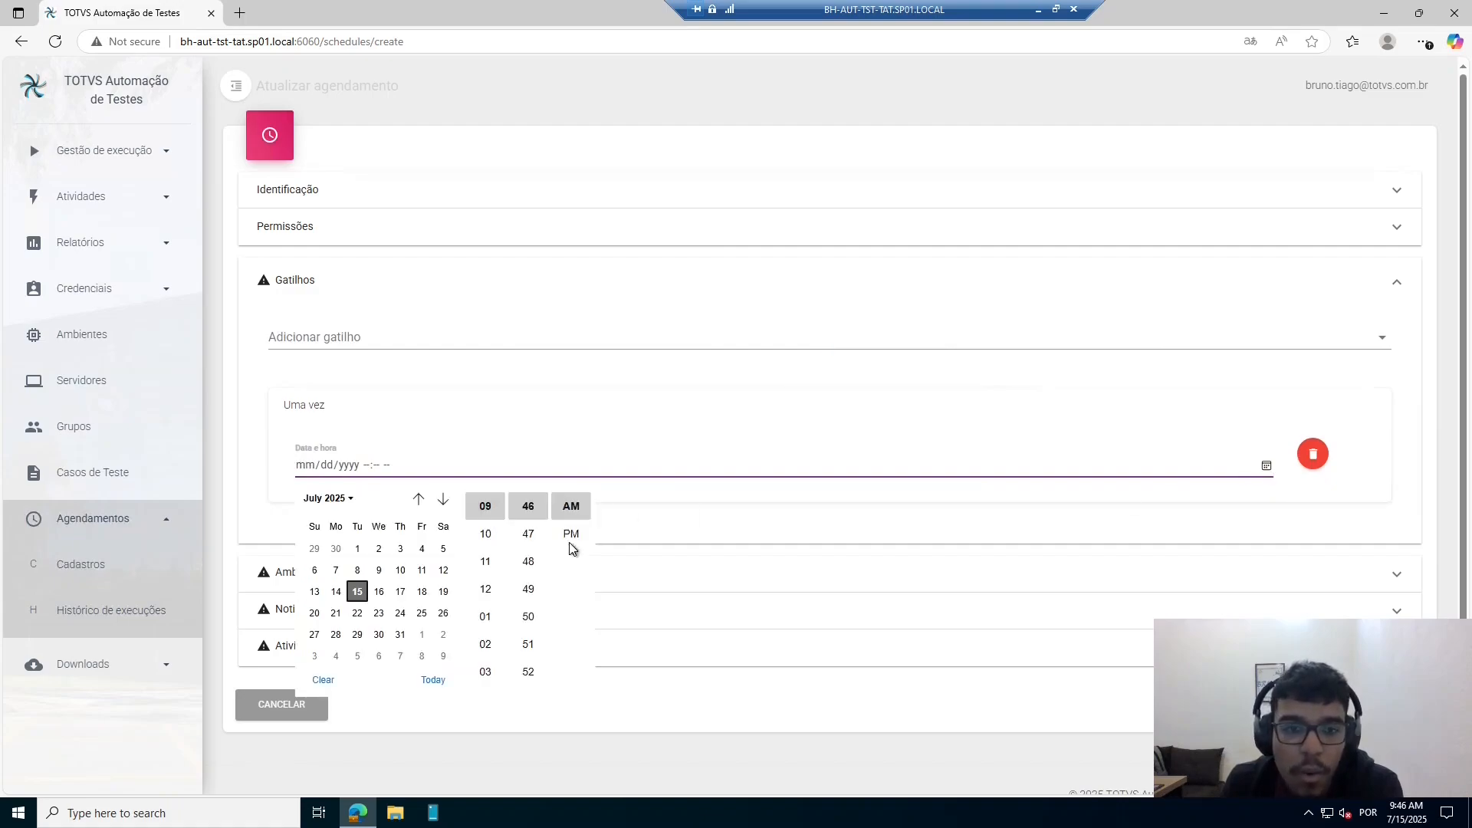
click(528, 618)
click(757, 519)
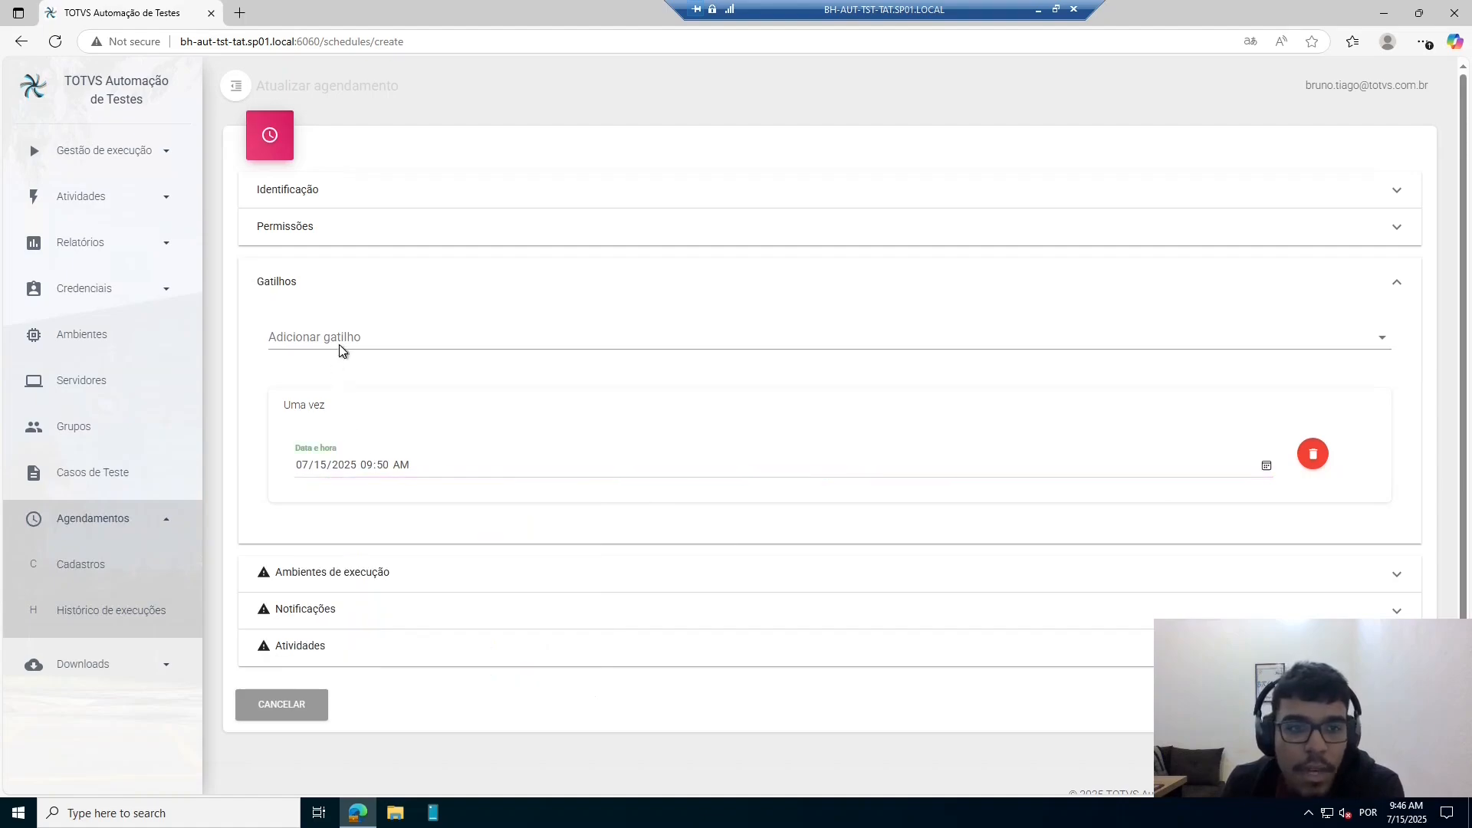
Add a daily trigger (Diário) with the time 10:46 AM and an interval of 3 days
click(346, 336)
click(339, 414)
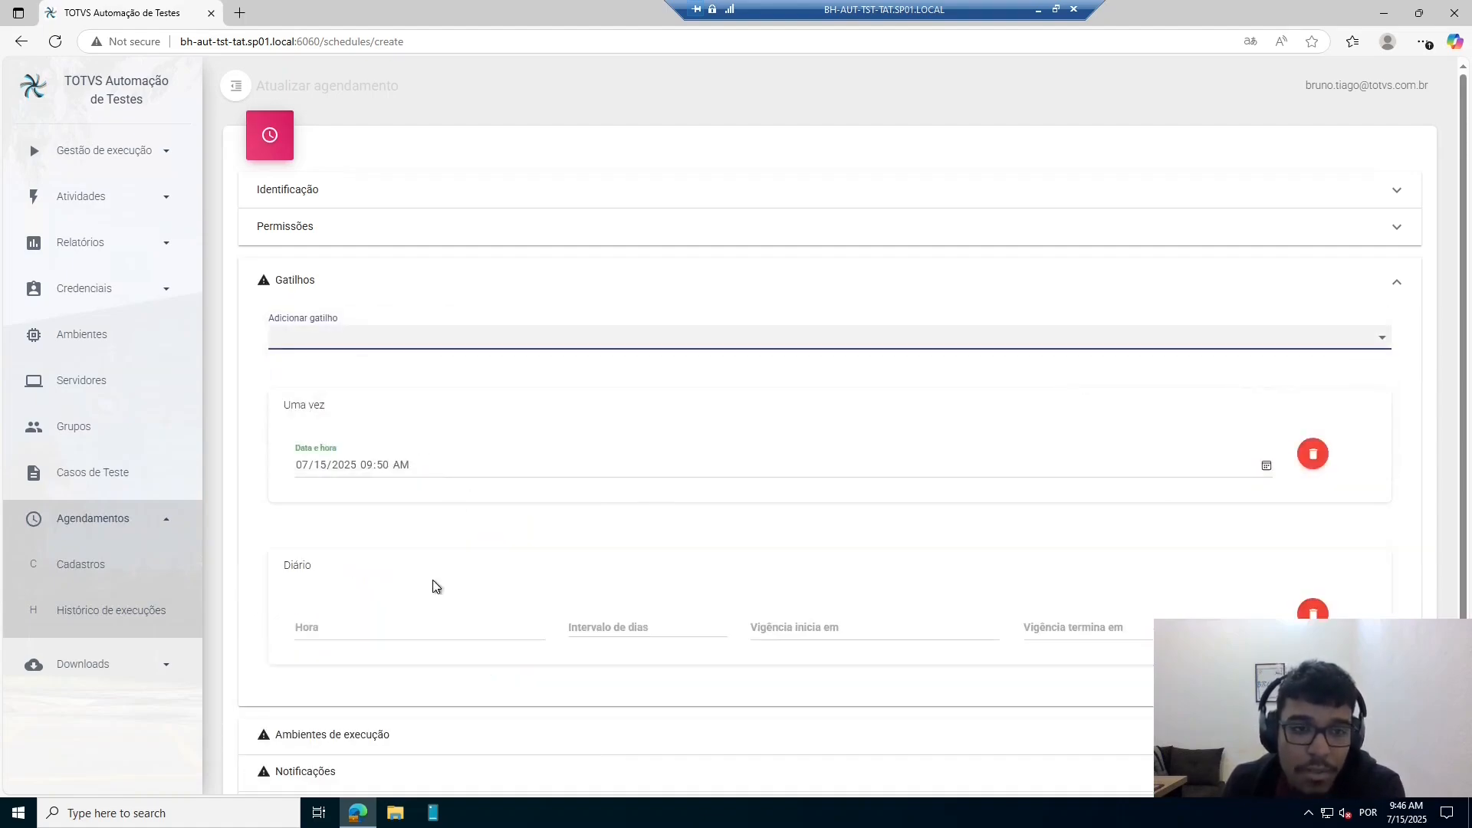
click(536, 629)
click(536, 625)
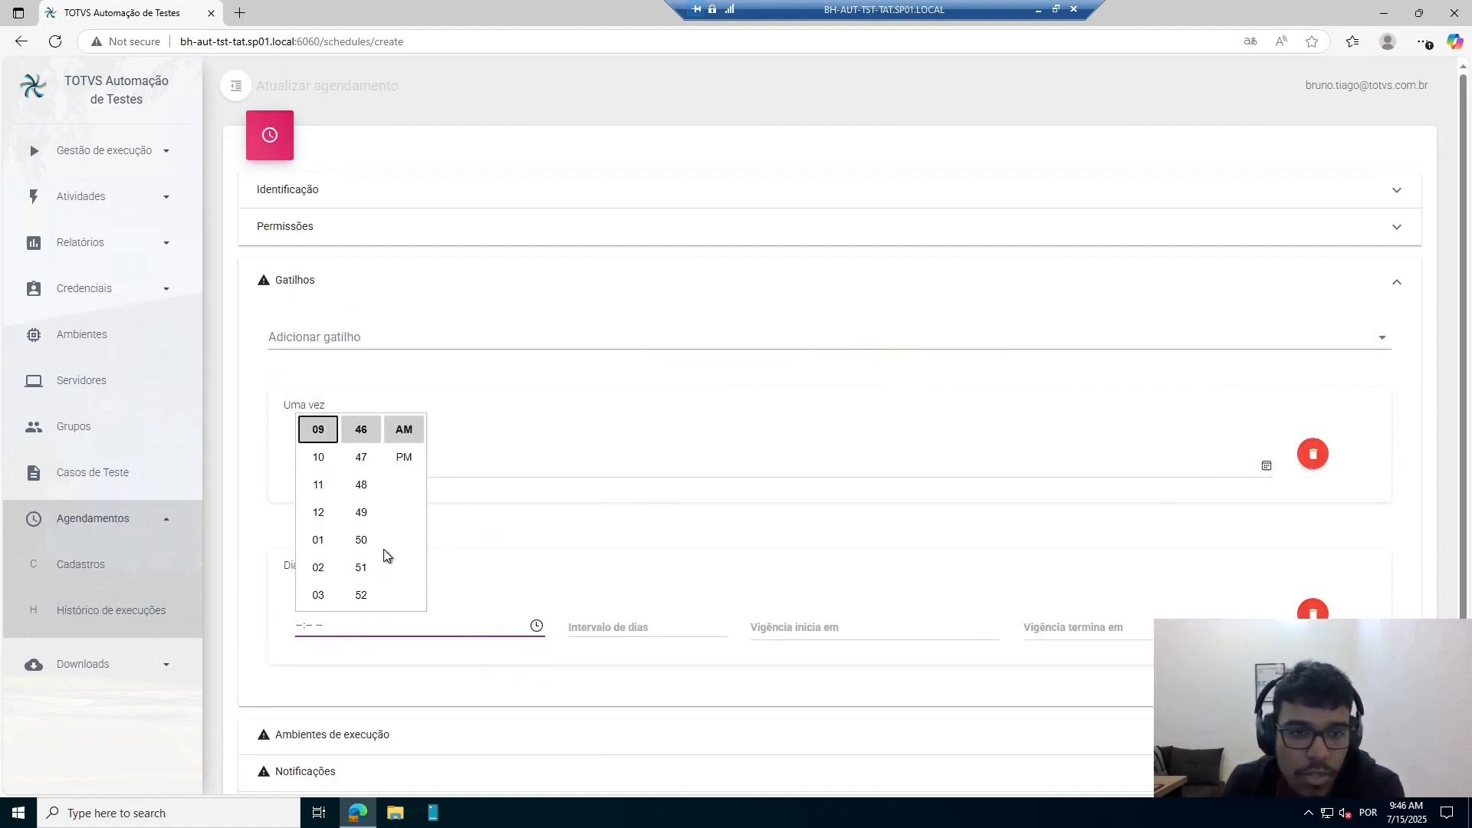
click(328, 464)
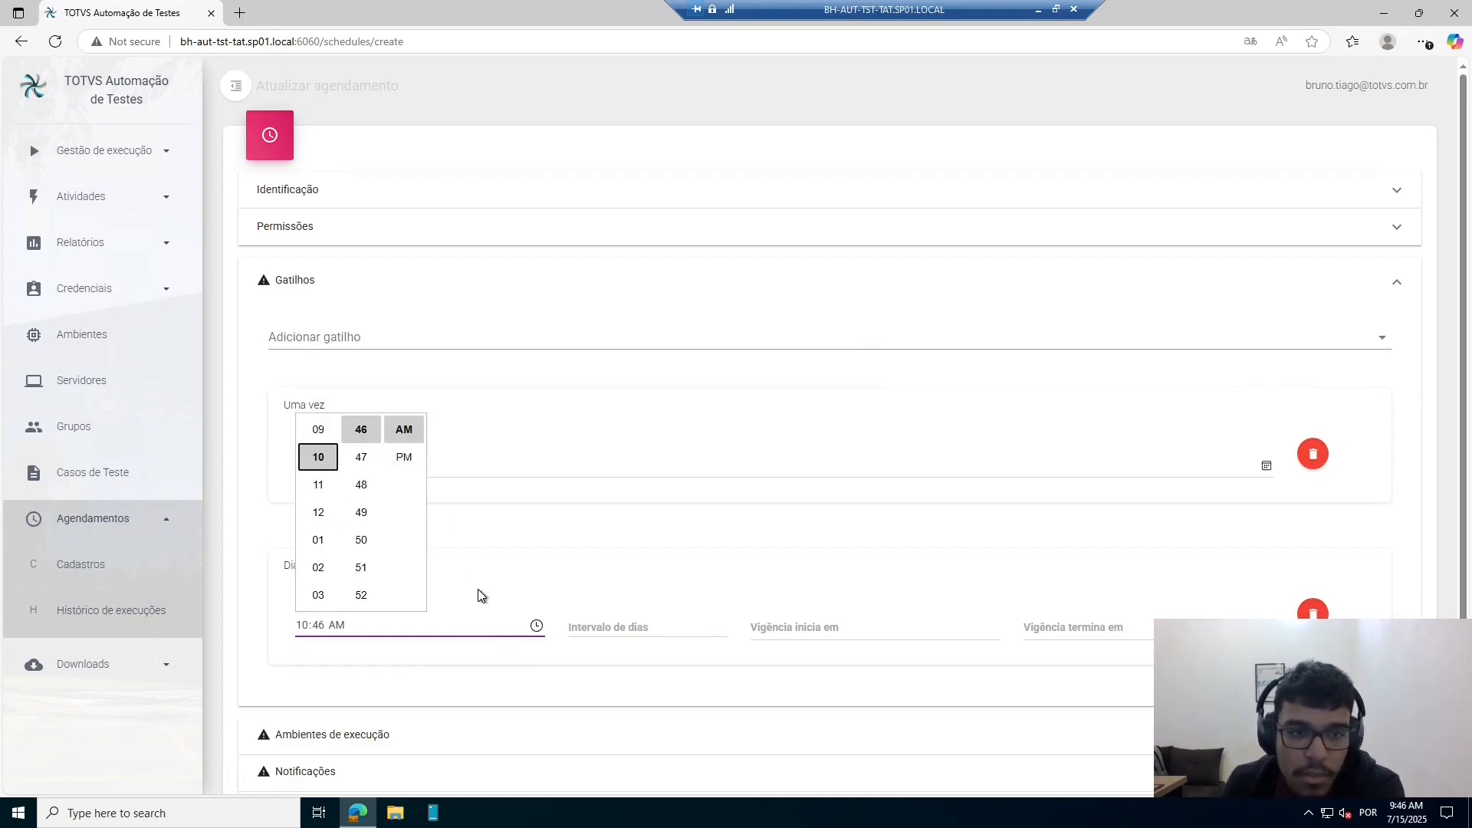
click(601, 626)
click(607, 630)
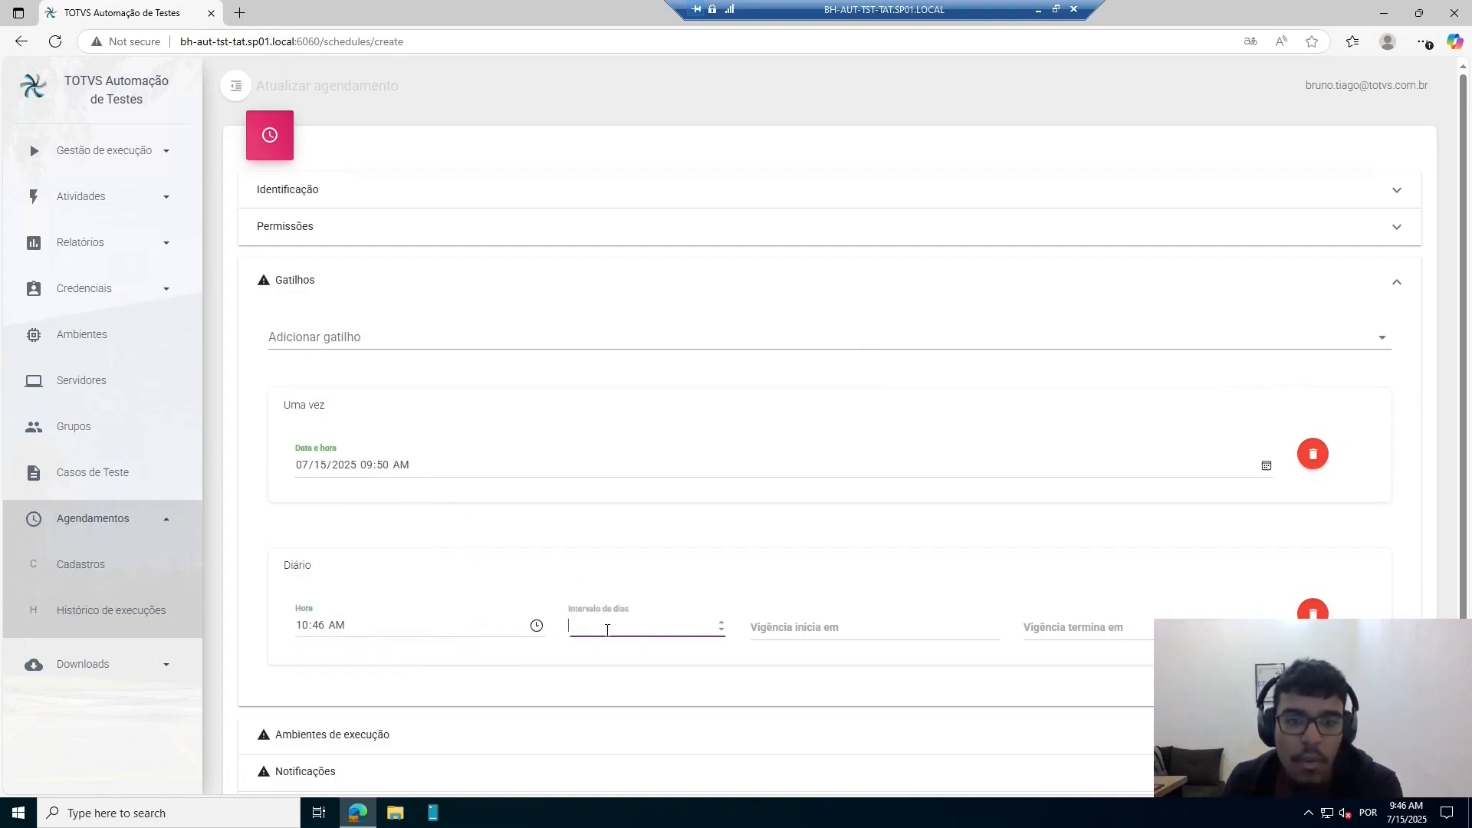
click(812, 606)
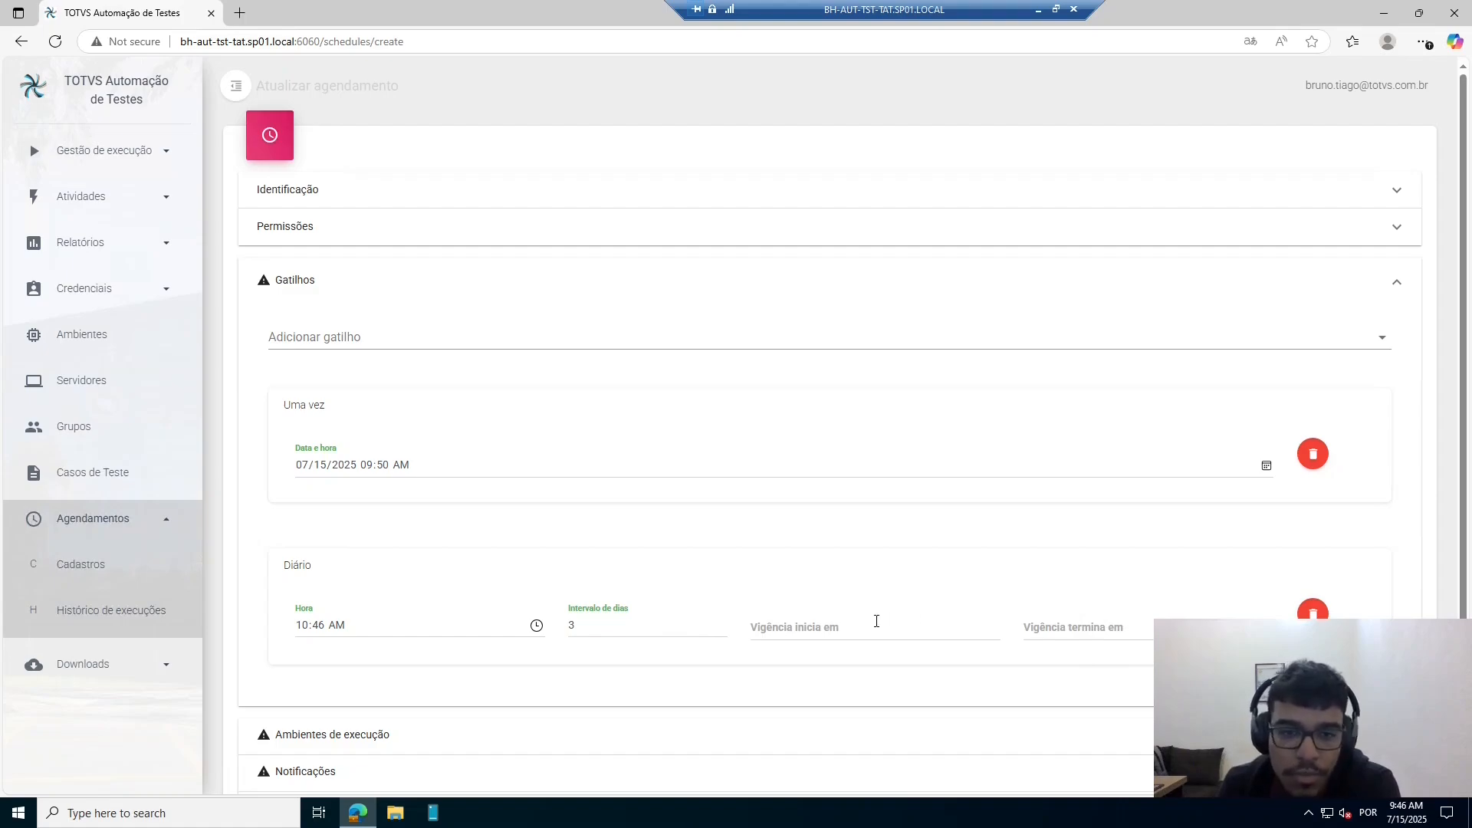
Set the daily trigger's validity period to start on 07/15/2025 and end on 07/17/2025
click(837, 627)
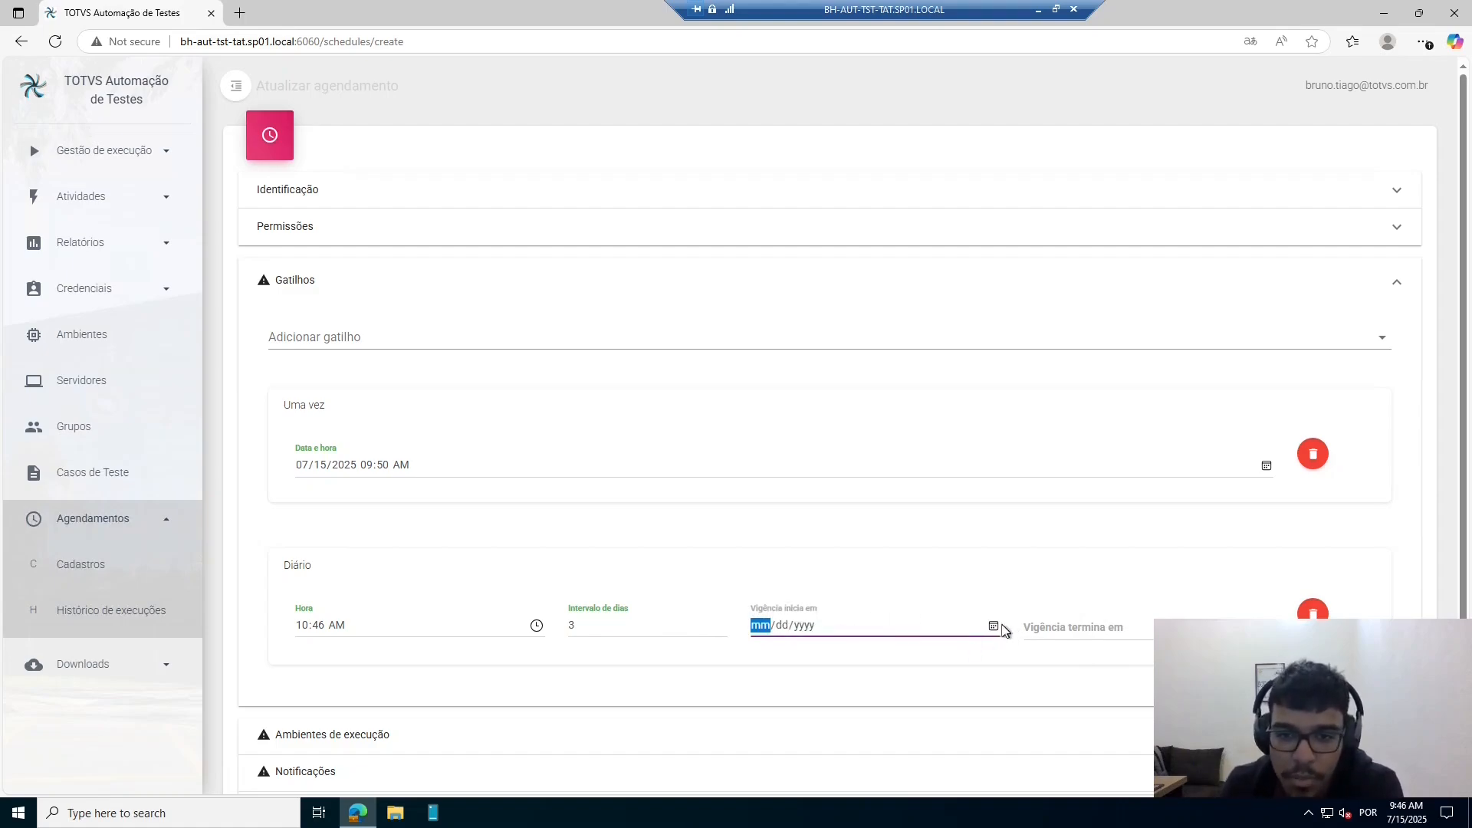
click(994, 626)
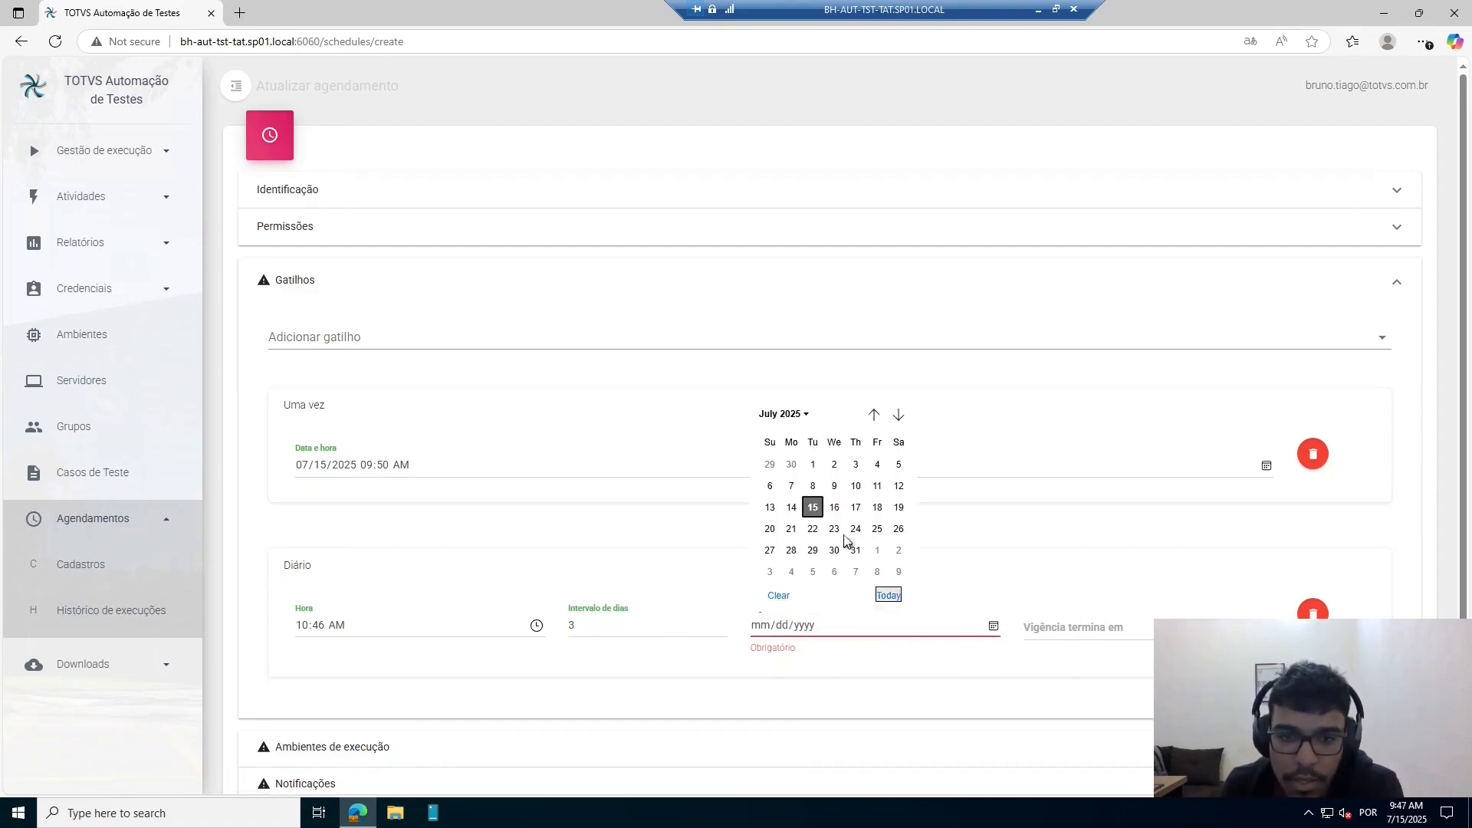
click(815, 509)
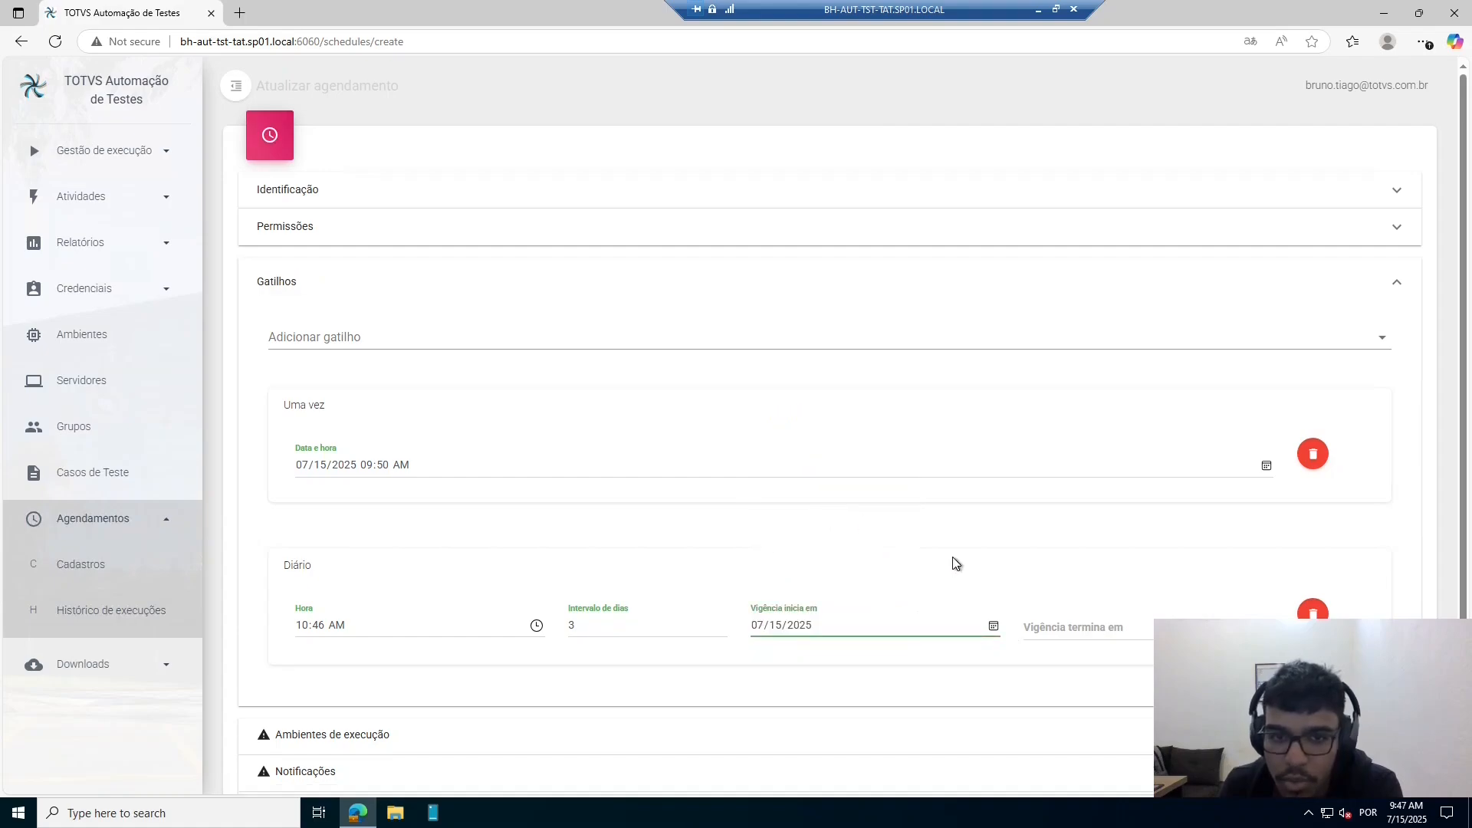
click(1109, 627)
click(1266, 626)
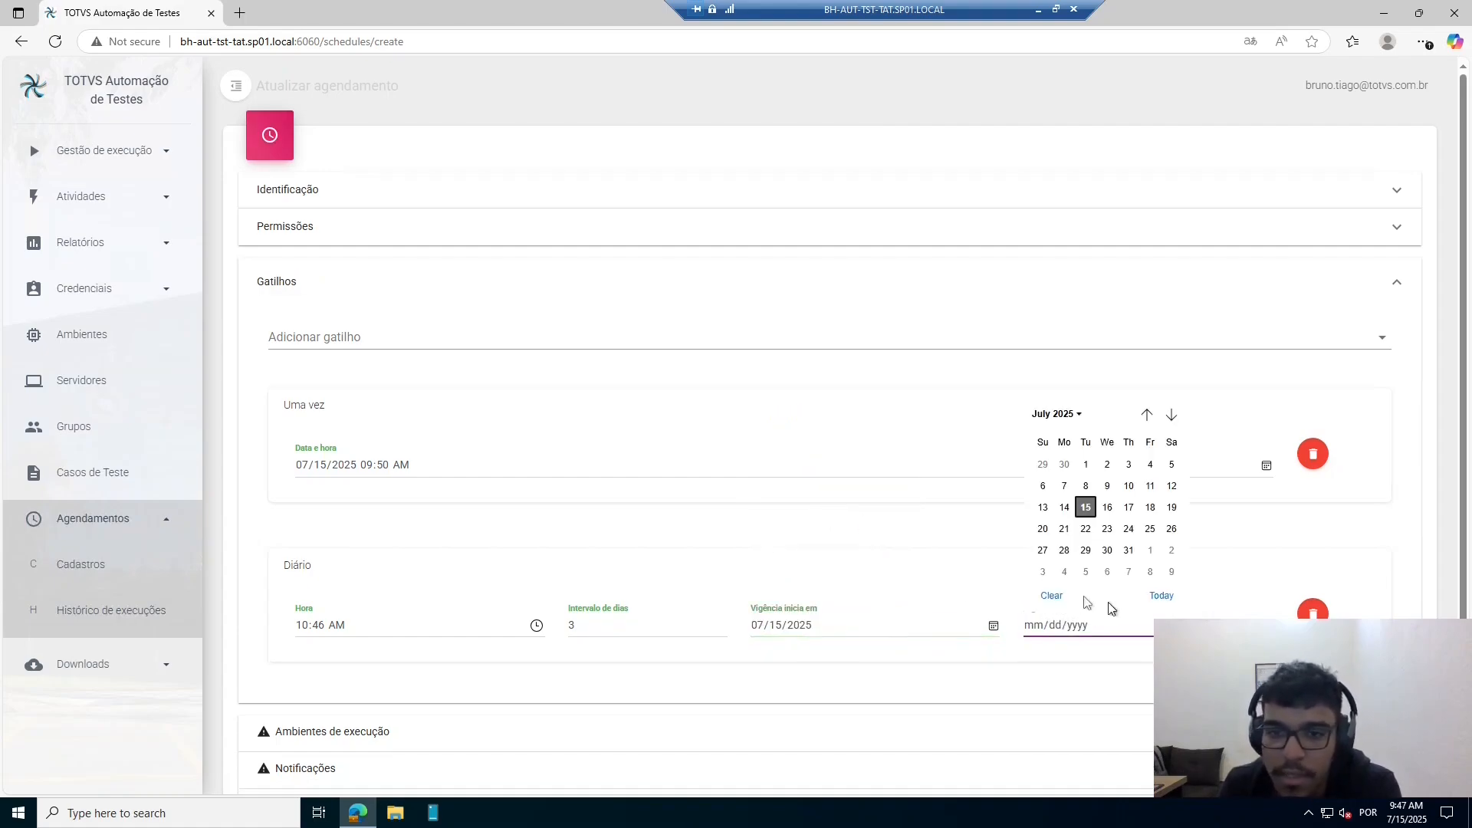
click(1129, 506)
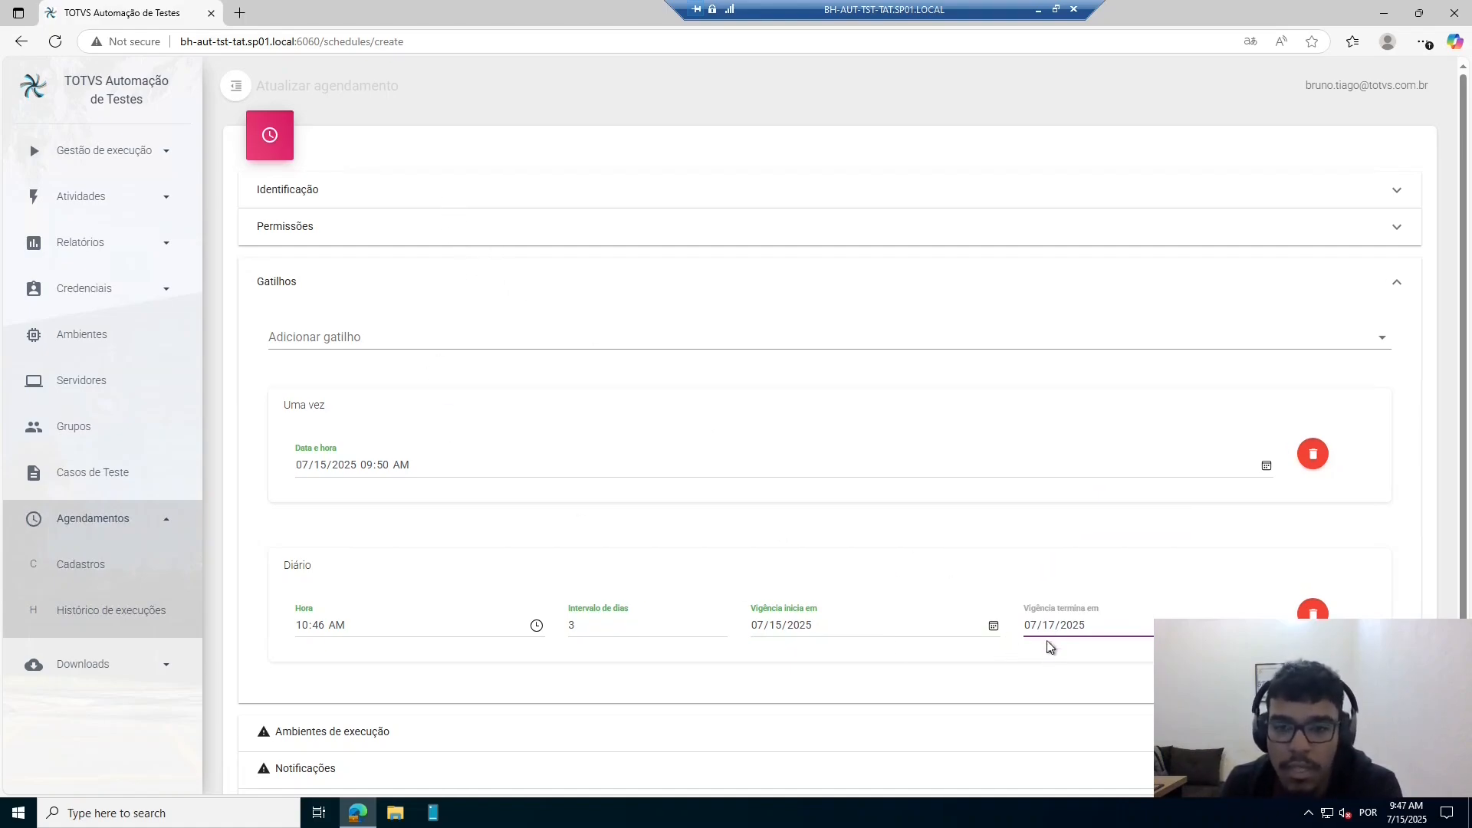
Add a weekly trigger (Semanal) with the time 09:47 AM
scroll(518, 535, down, 1)
click(351, 262)
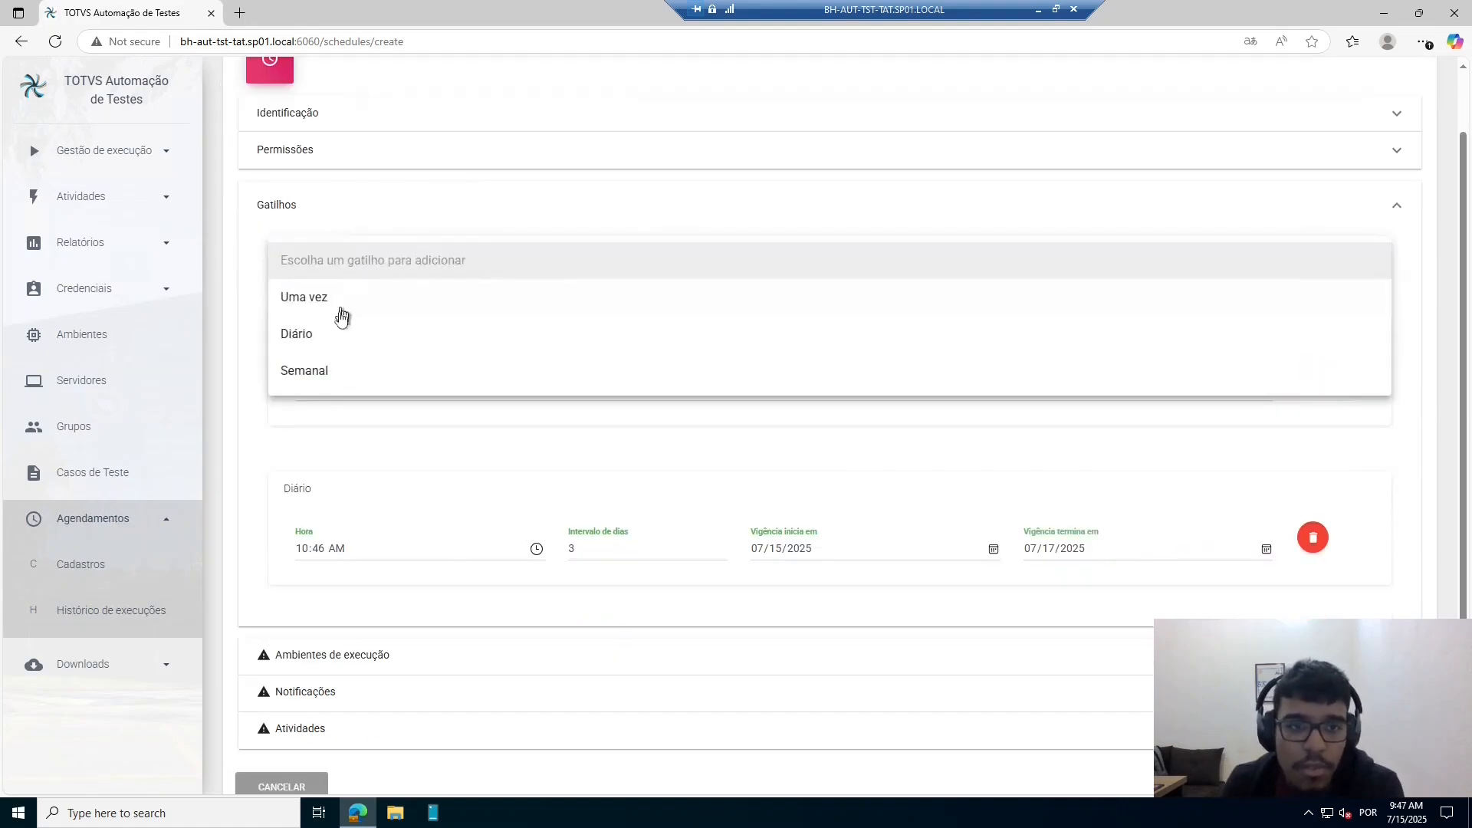
click(334, 372)
scroll(546, 452, down, 1)
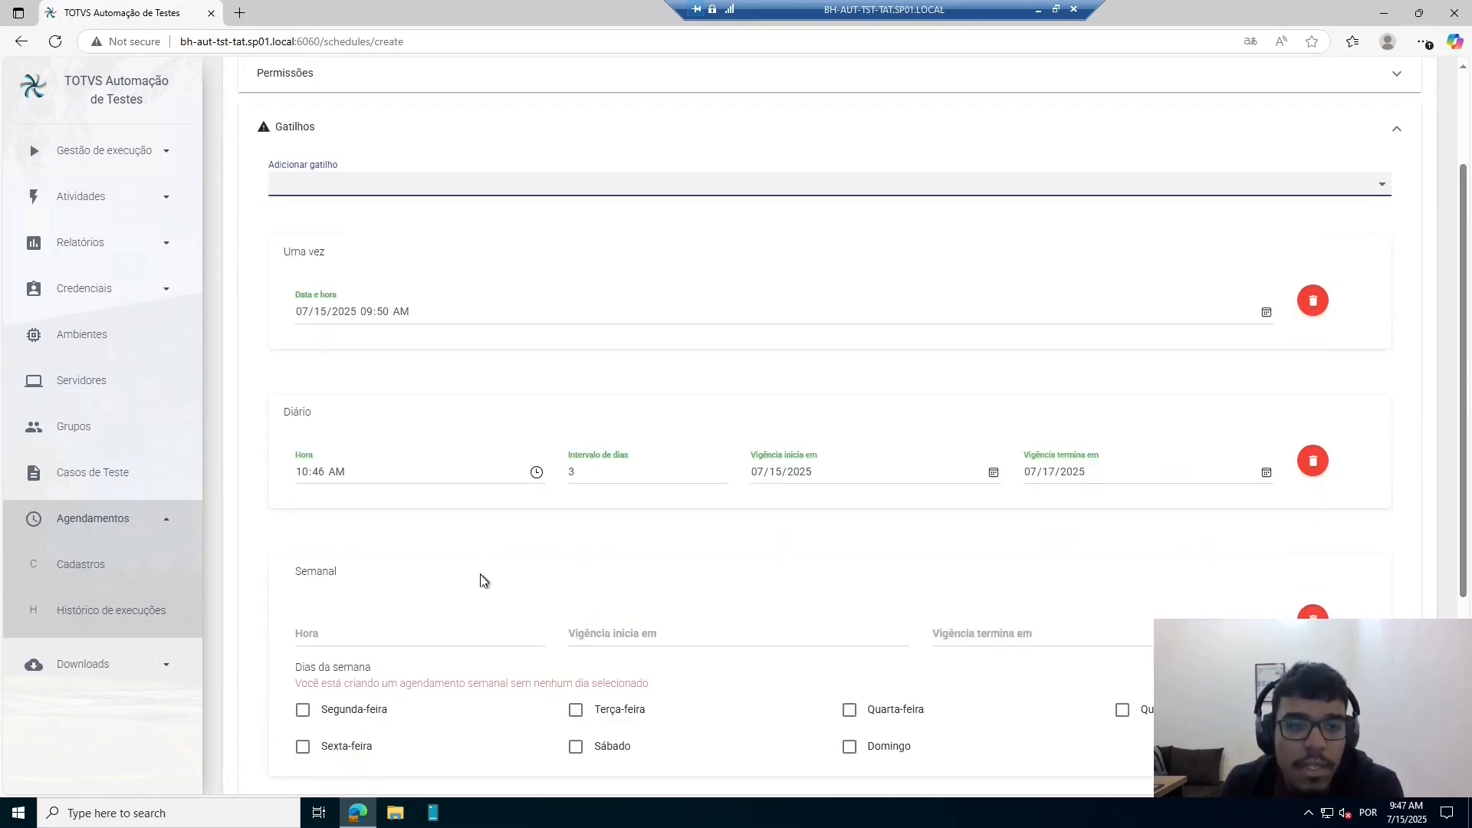
click(535, 633)
click(536, 633)
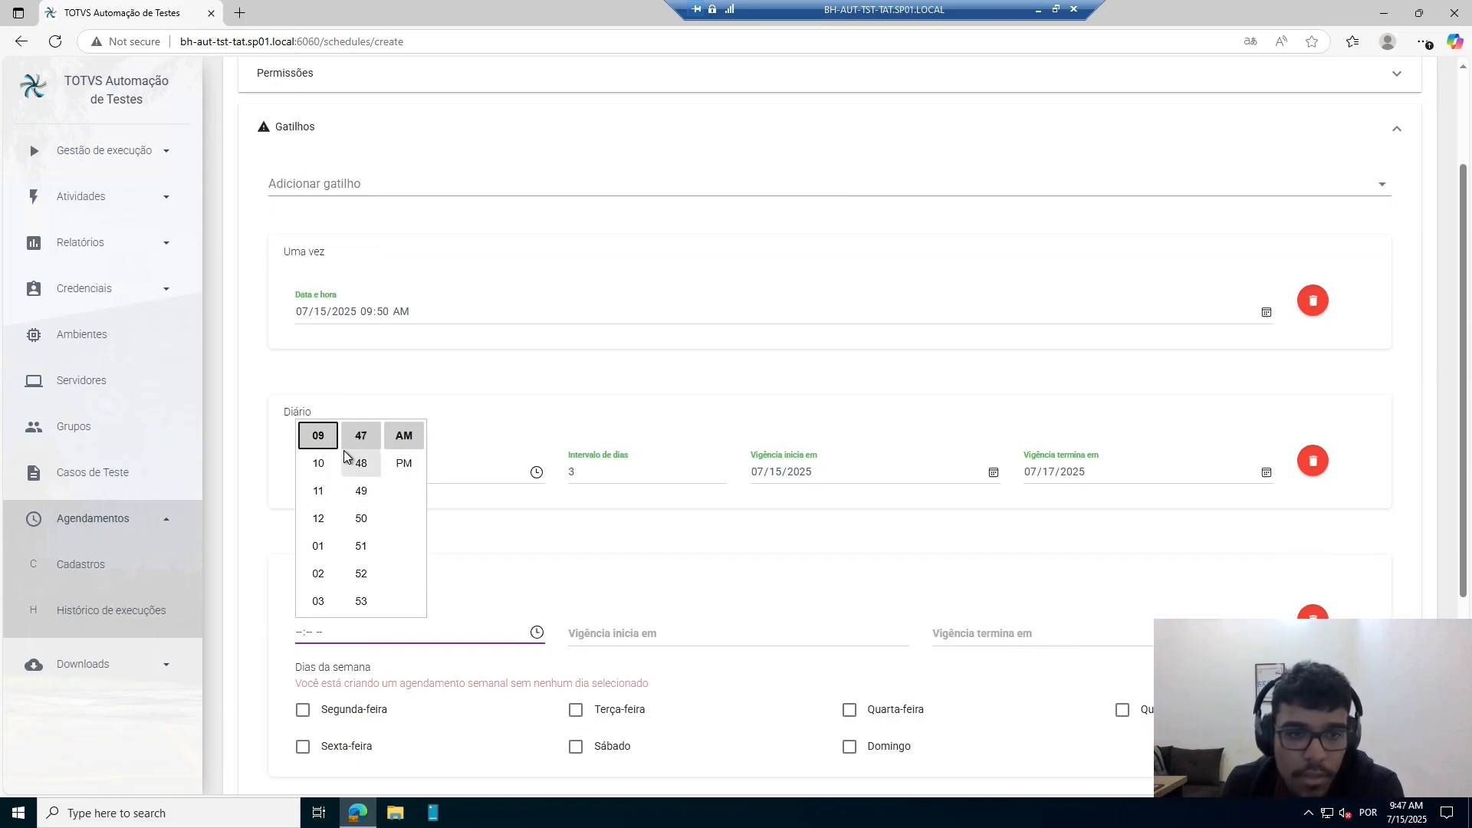
click(404, 436)
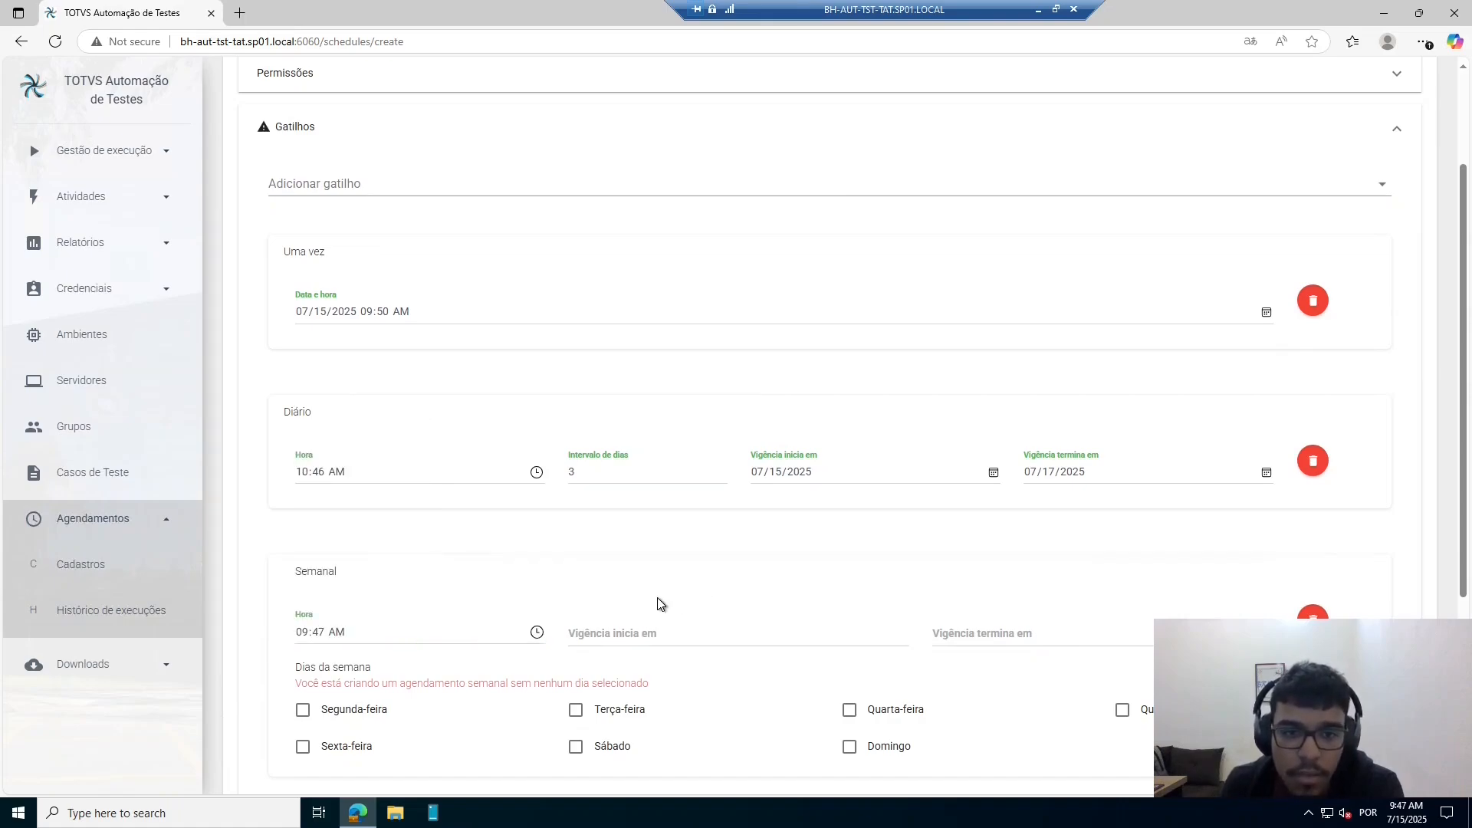
Set the weekly trigger's validity start date to 07/15/2025
scroll(657, 599, down, 2)
click(814, 477)
click(903, 479)
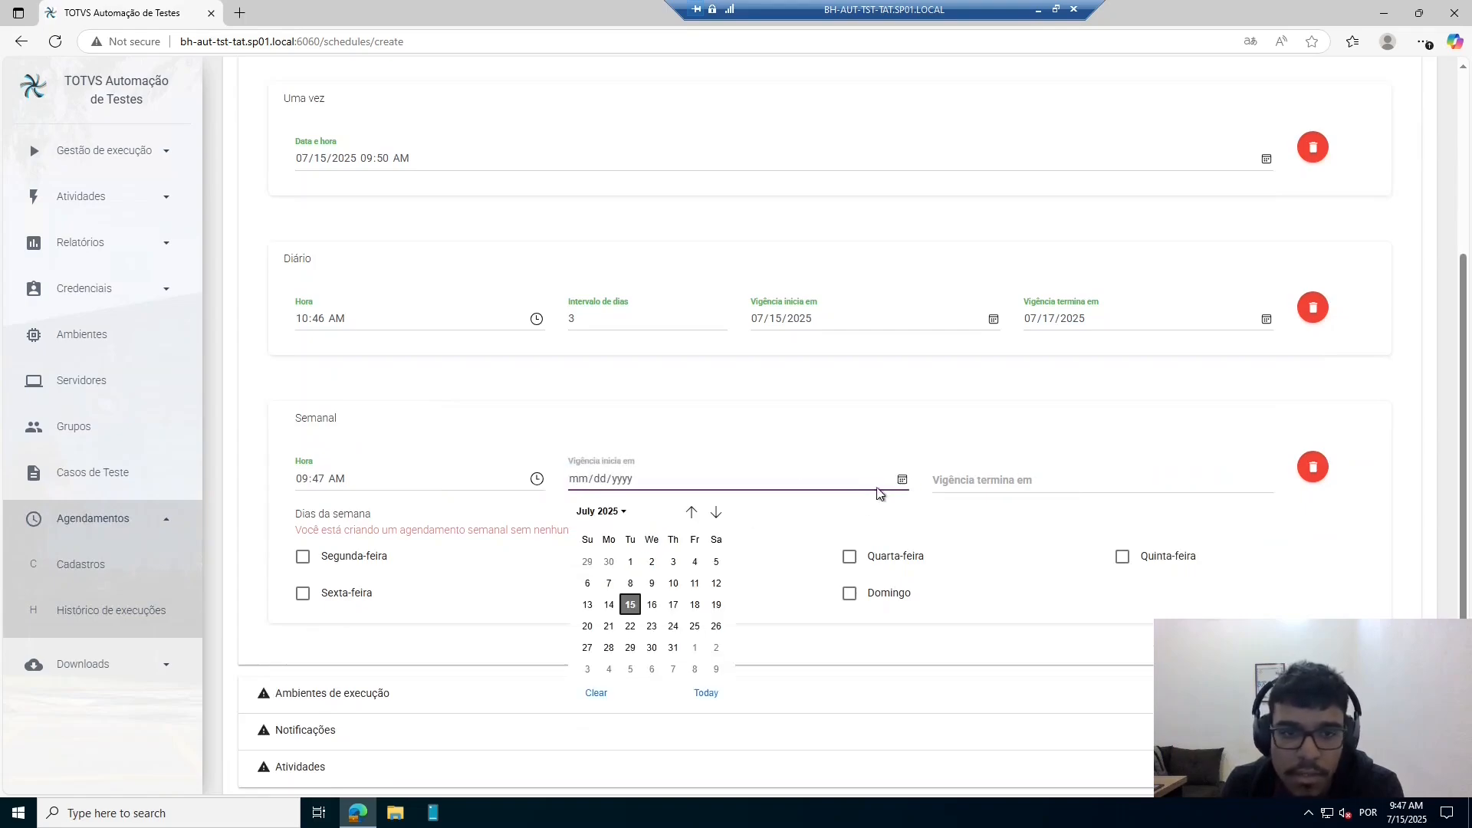
click(558, 593)
click(492, 577)
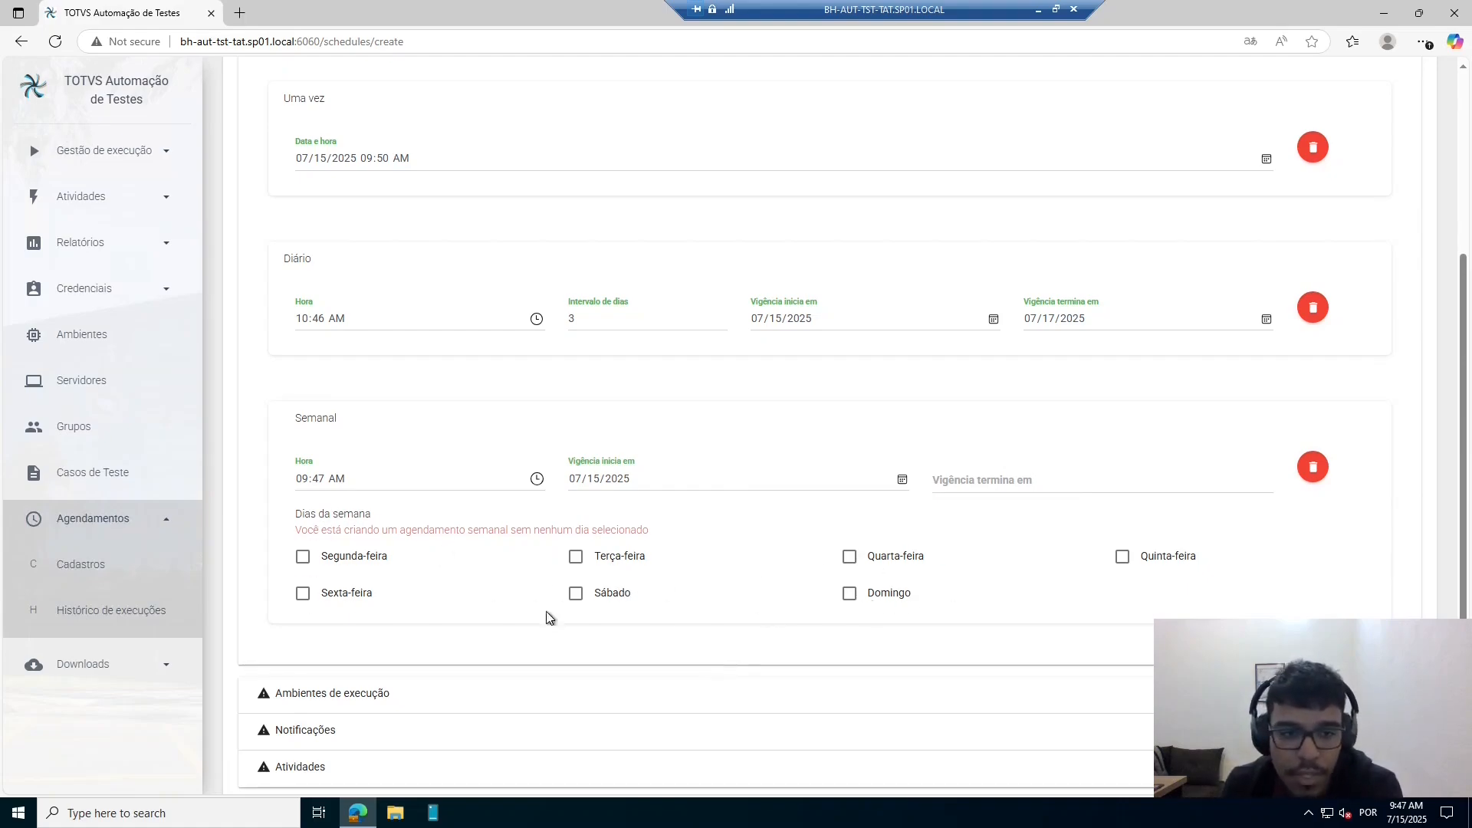
click(304, 558)
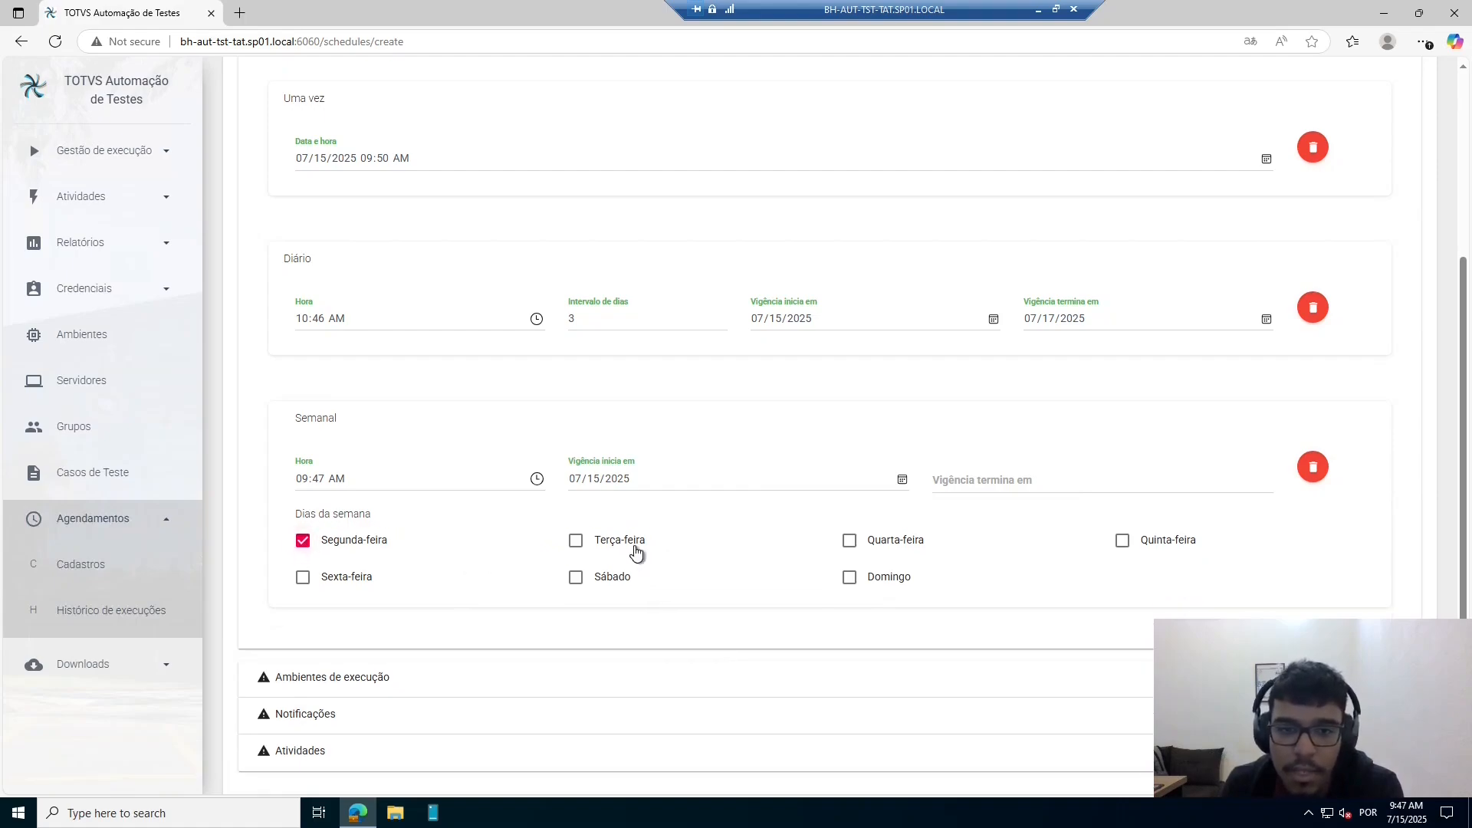
click(637, 551)
click(872, 550)
click(1123, 540)
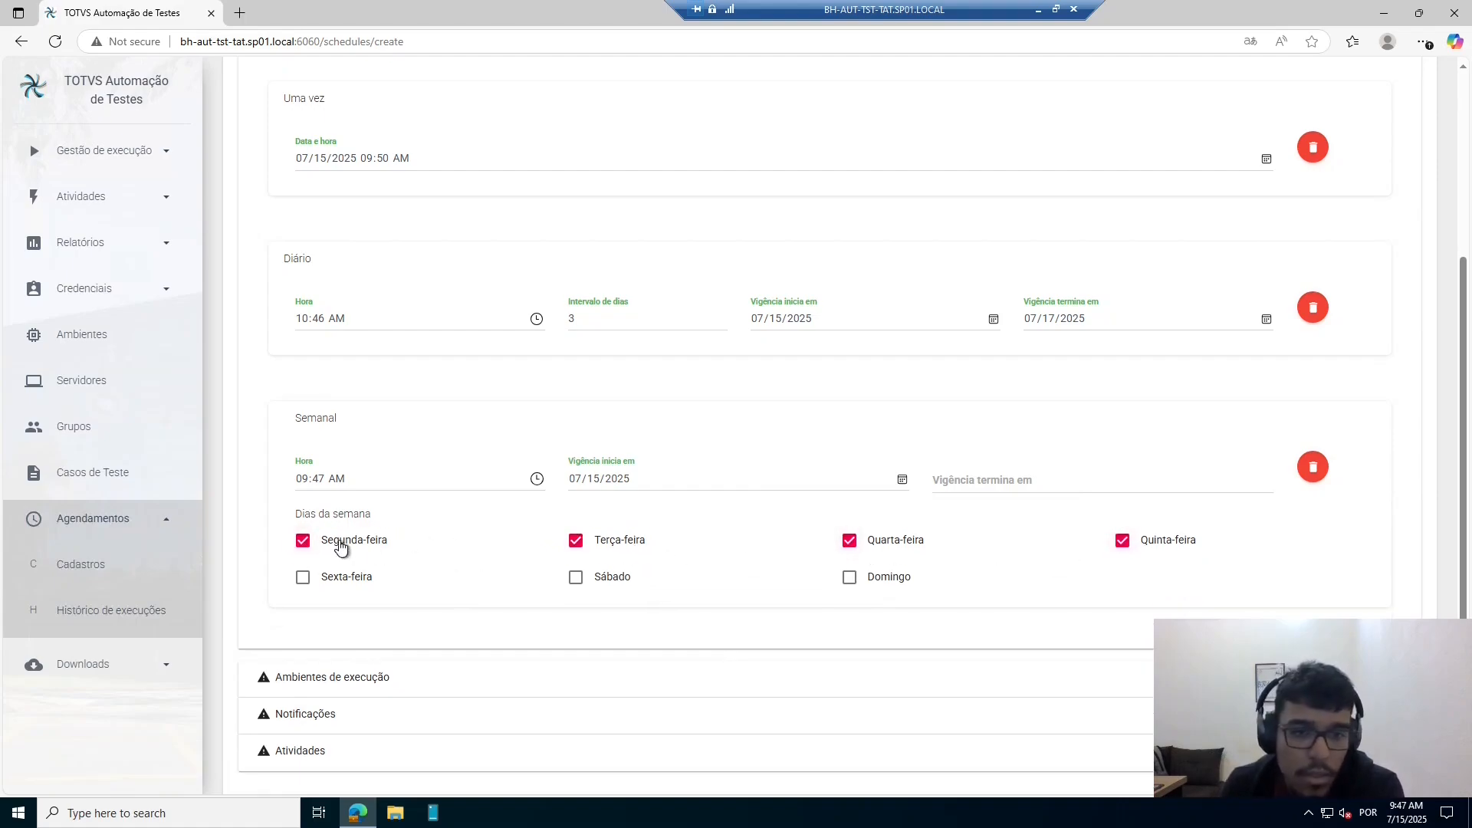
click(302, 540)
click(605, 546)
click(888, 542)
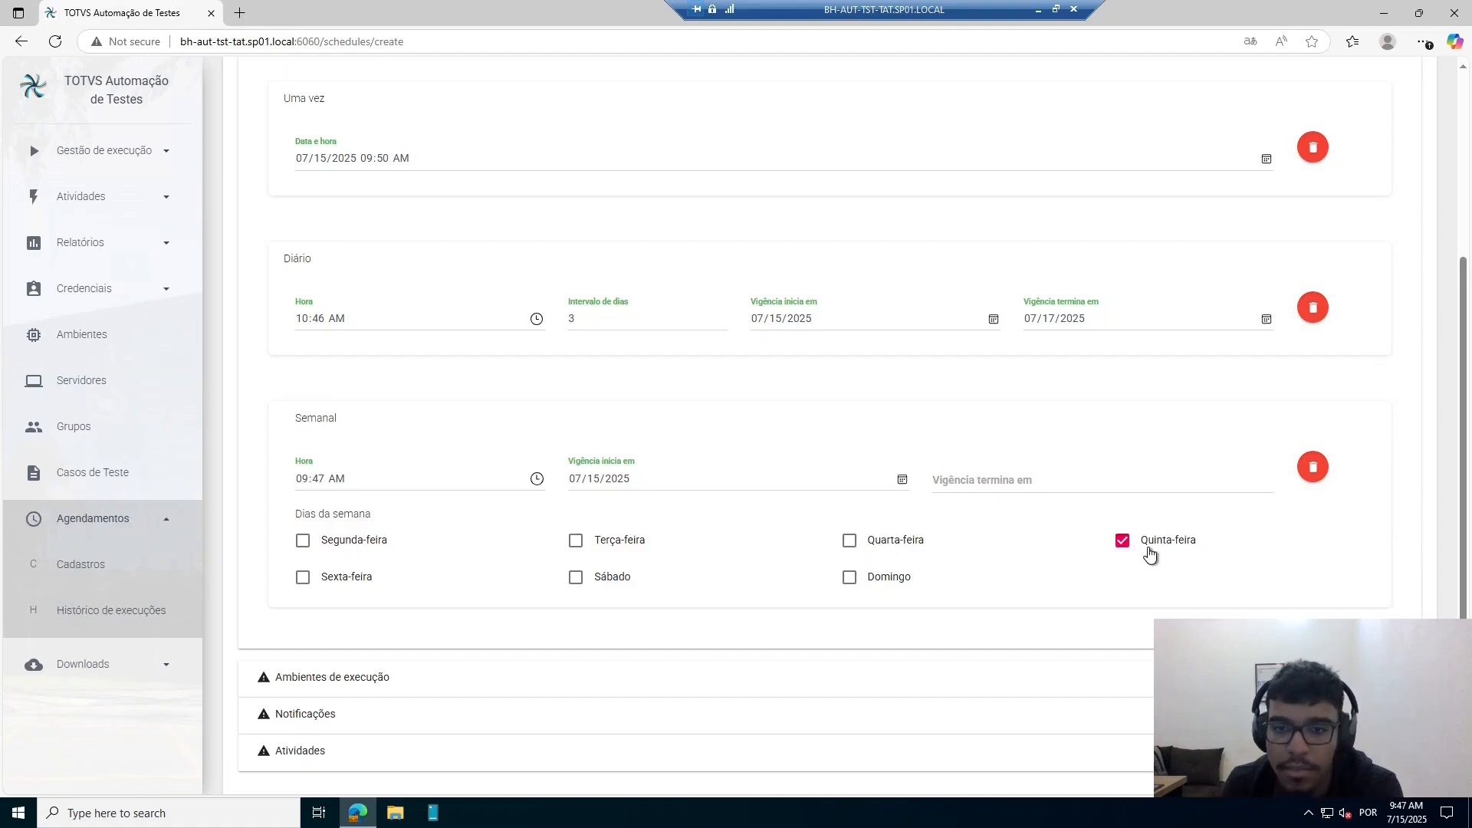
click(1147, 551)
Choose Sexta-feira as the weekday on which the weekly trigger runs
click(346, 594)
Add the server bh-aut-tst-tat to the execution environments and assign it the Homologação environment
scroll(548, 615, down, 2)
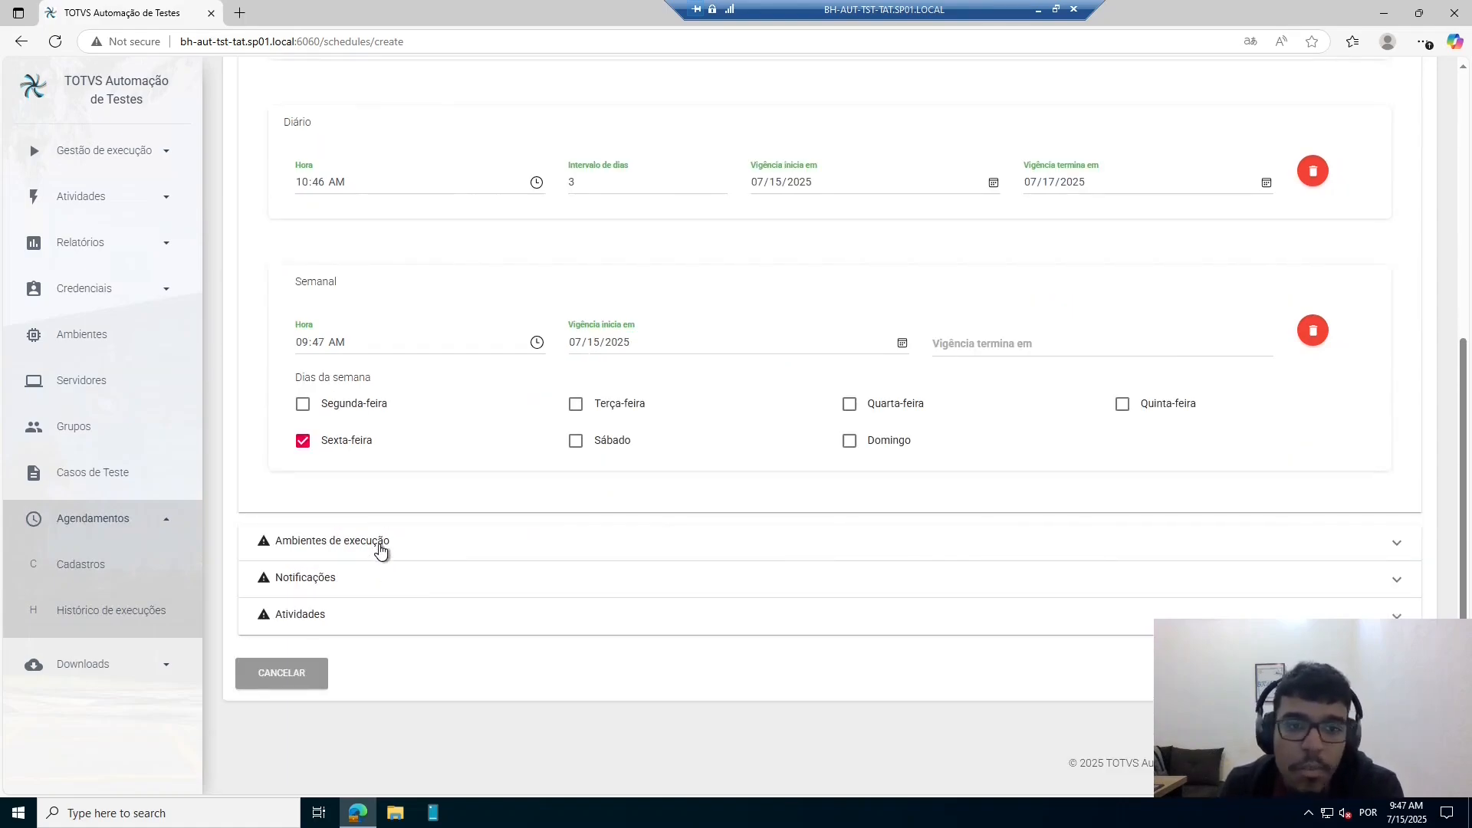
click(378, 544)
click(373, 402)
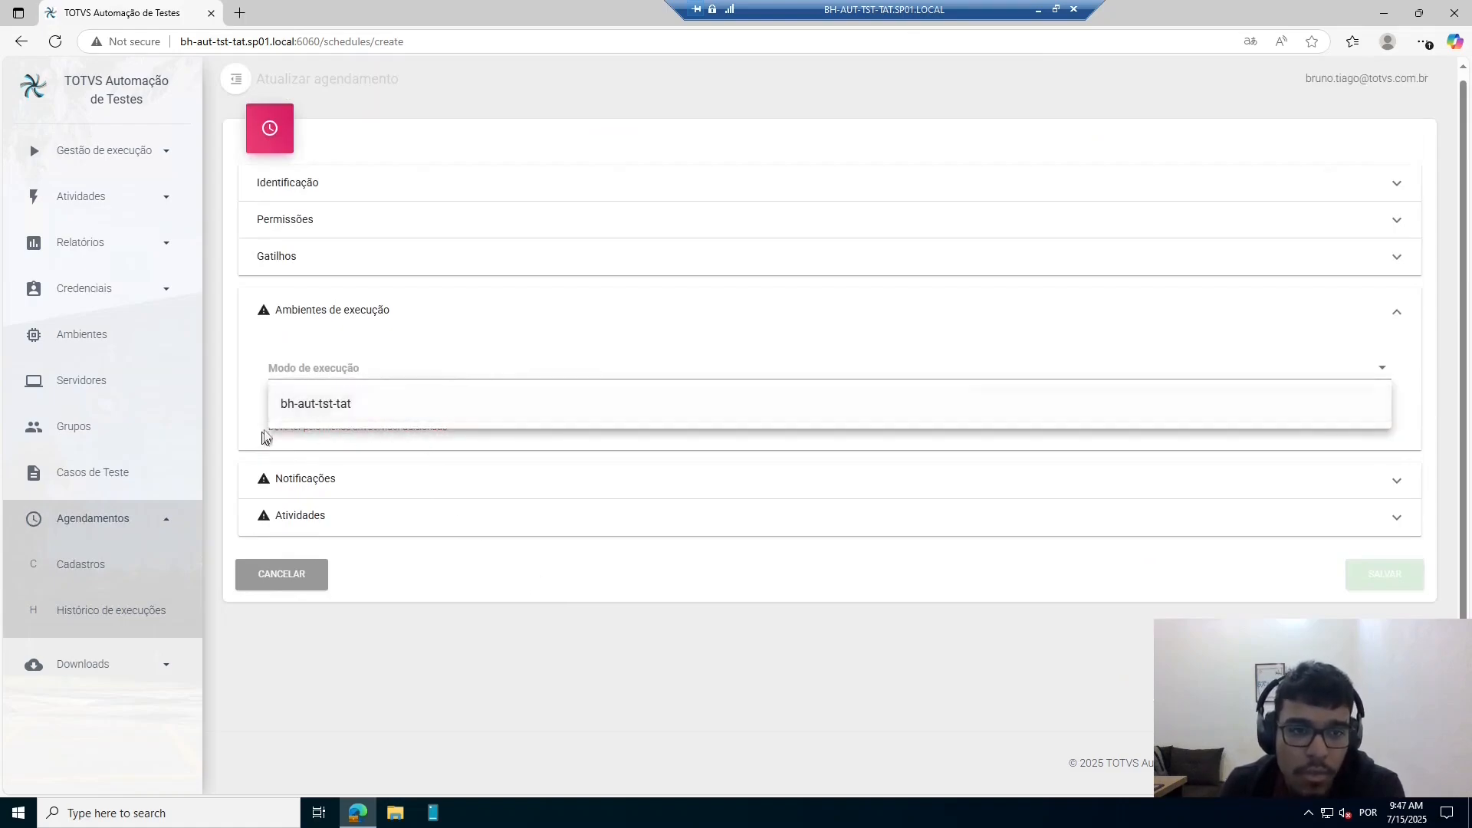
click(348, 410)
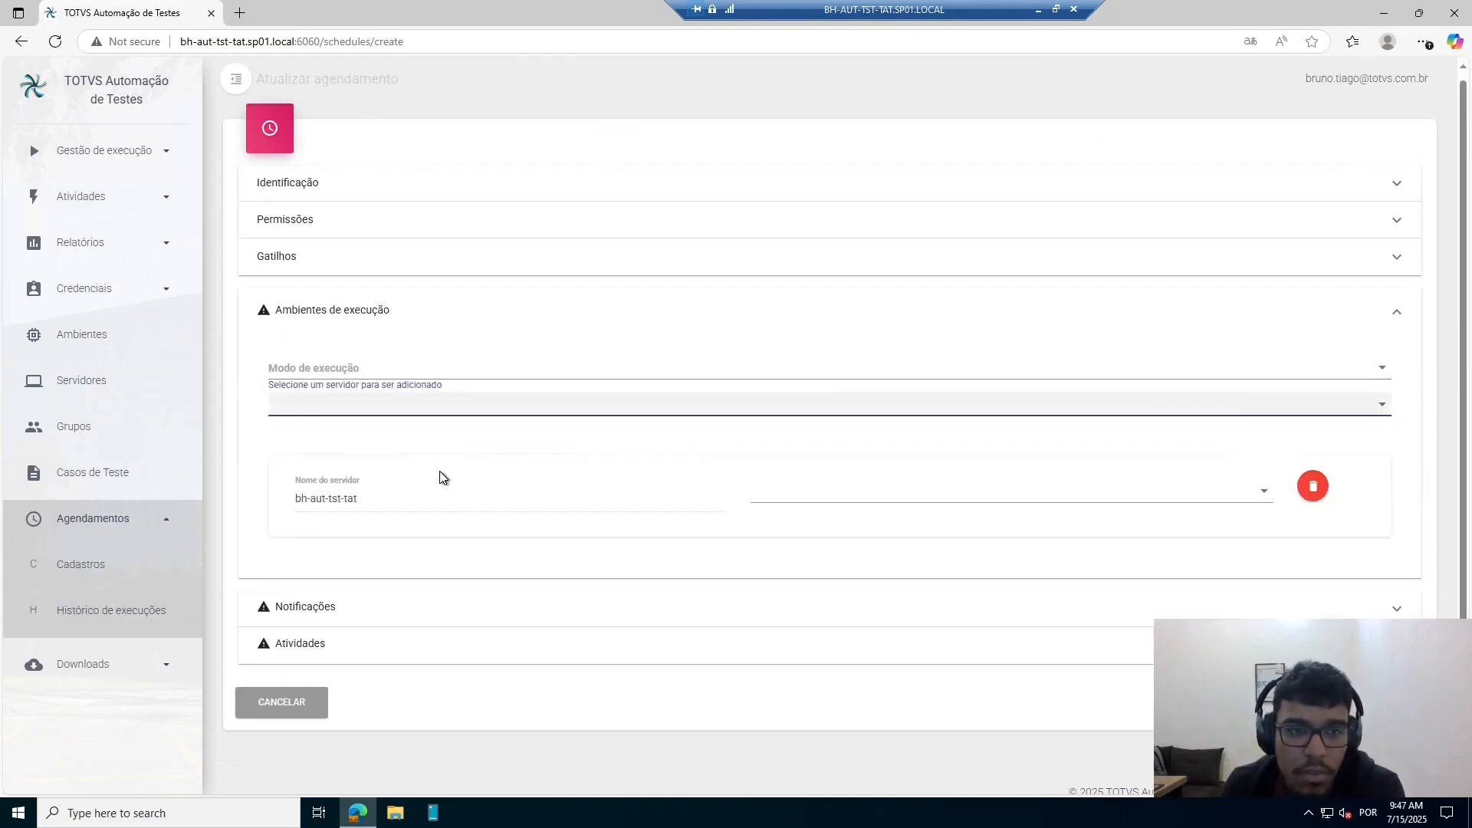
click(843, 499)
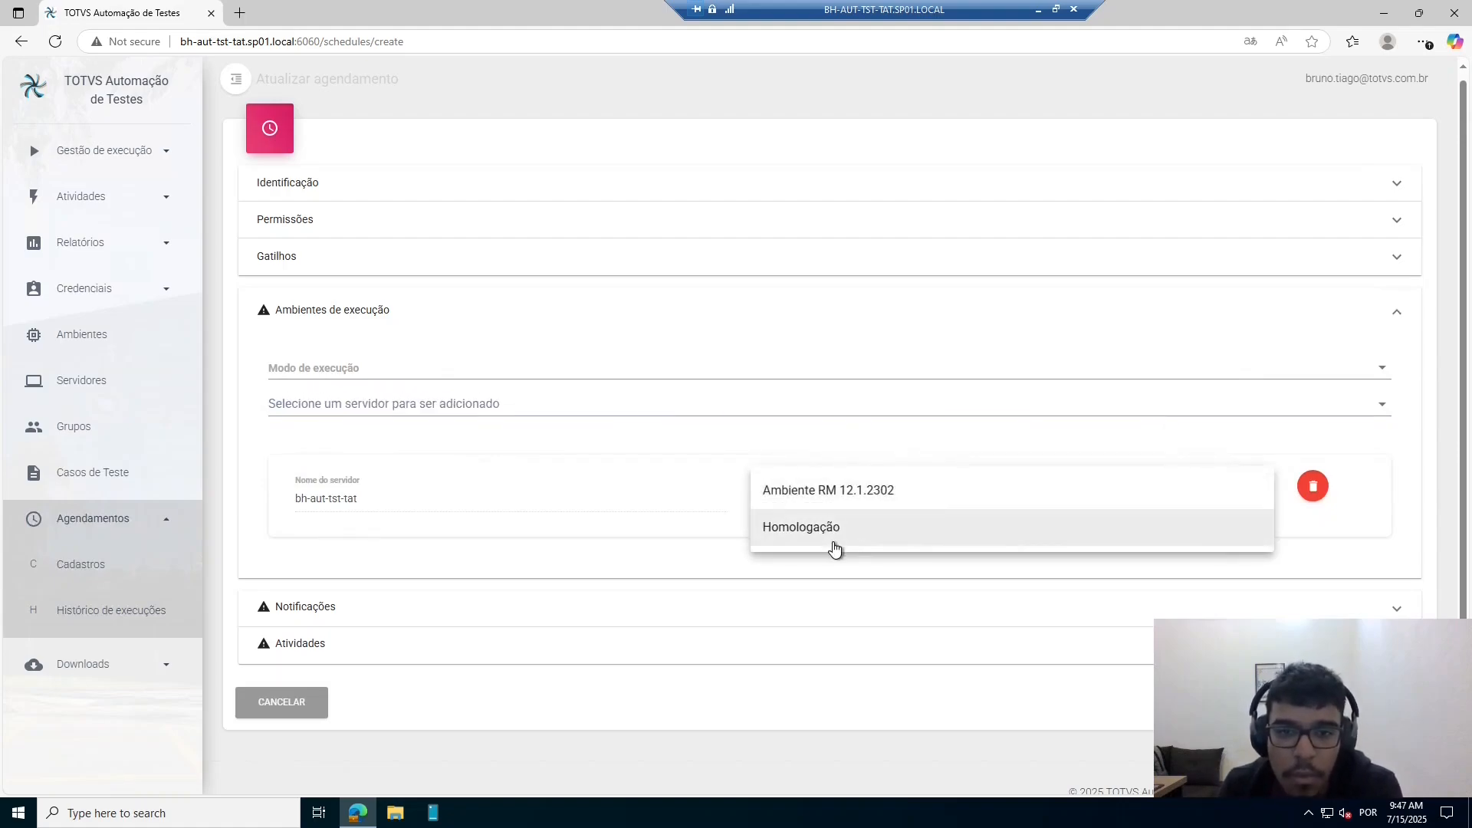
click(815, 529)
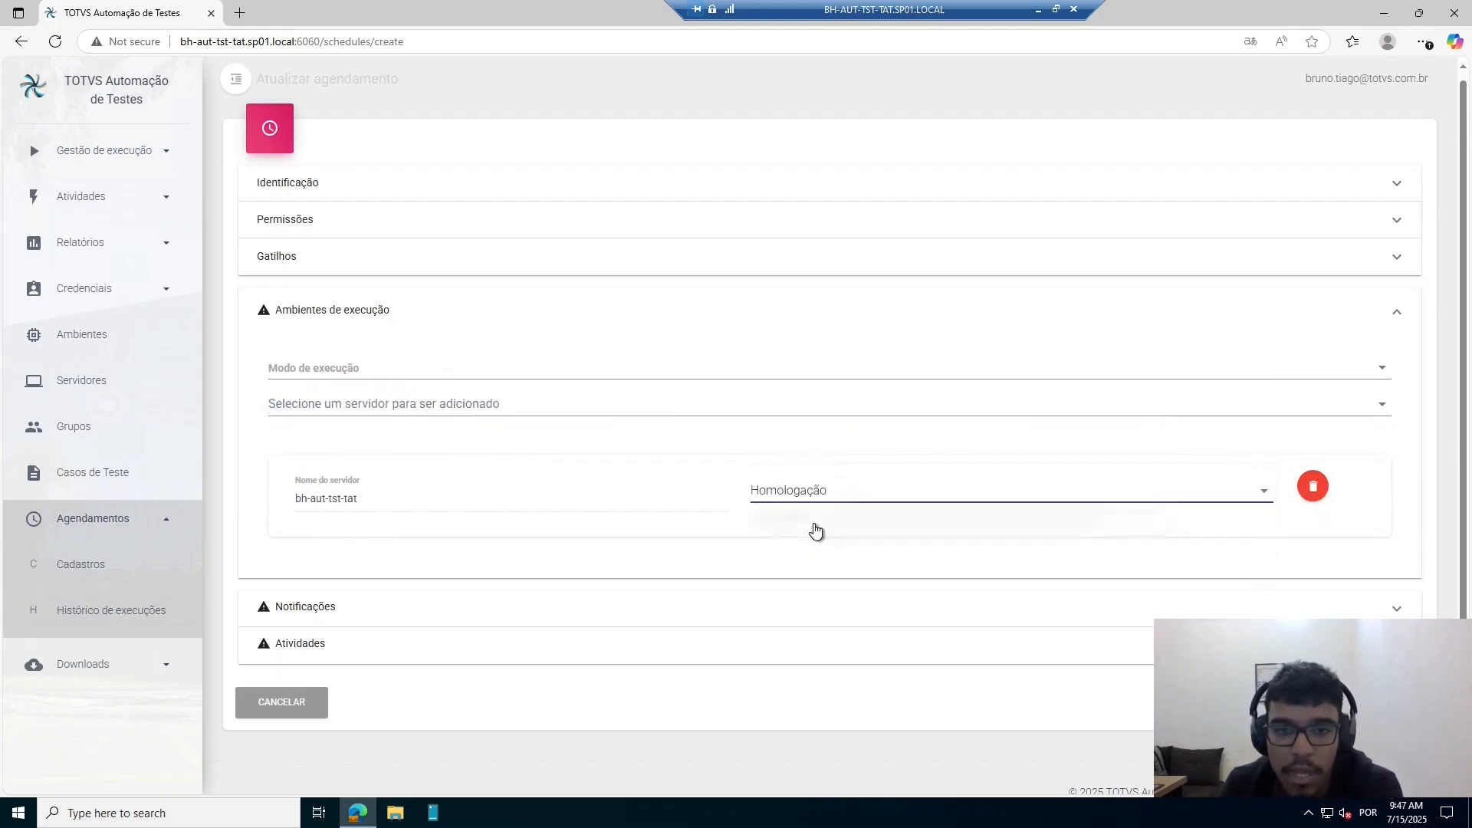
Set the execution mode of the schedule's environments to Sequencial em um servidor
click(340, 373)
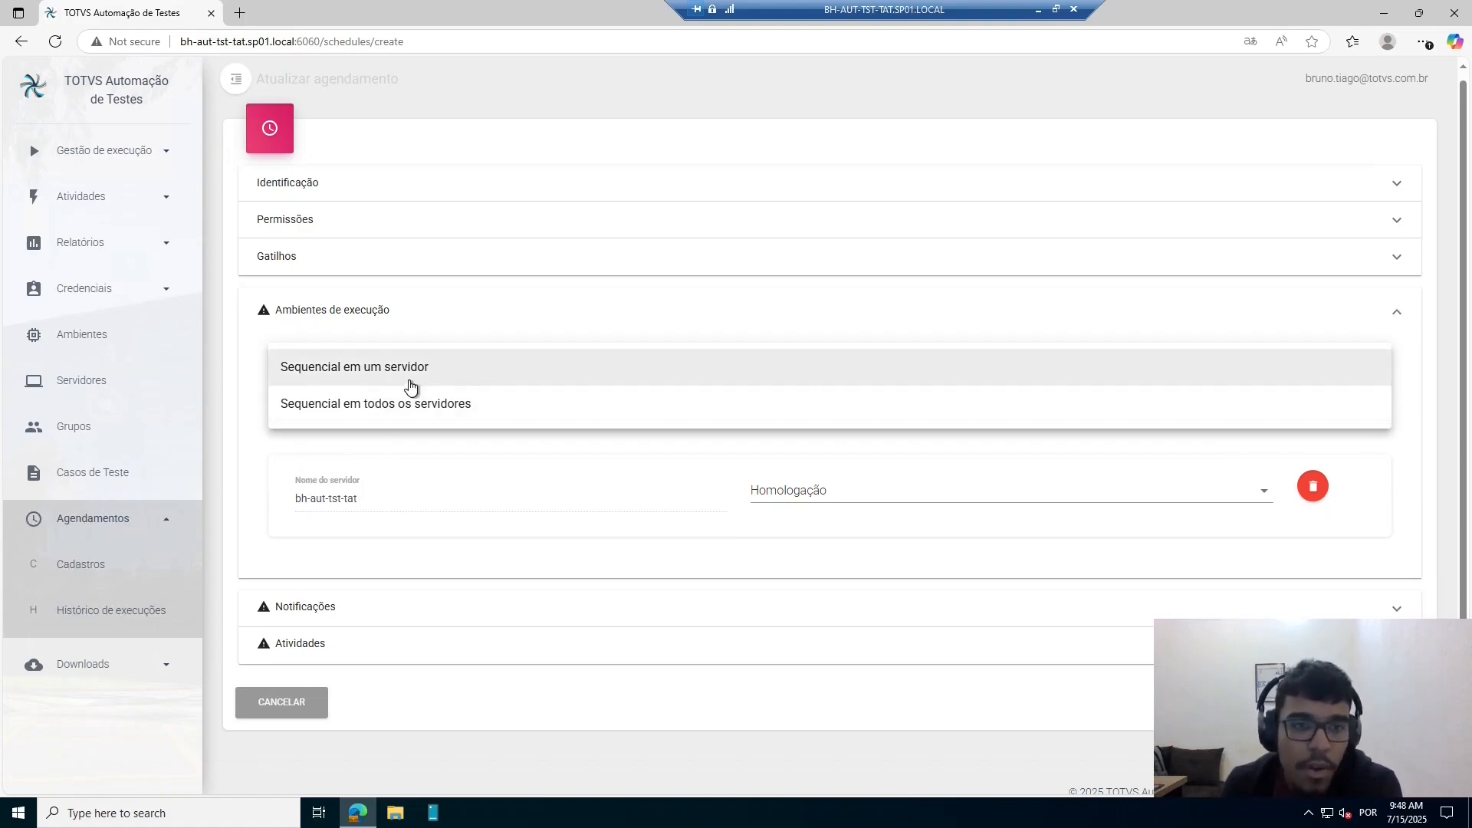
right_click(405, 377)
click(365, 378)
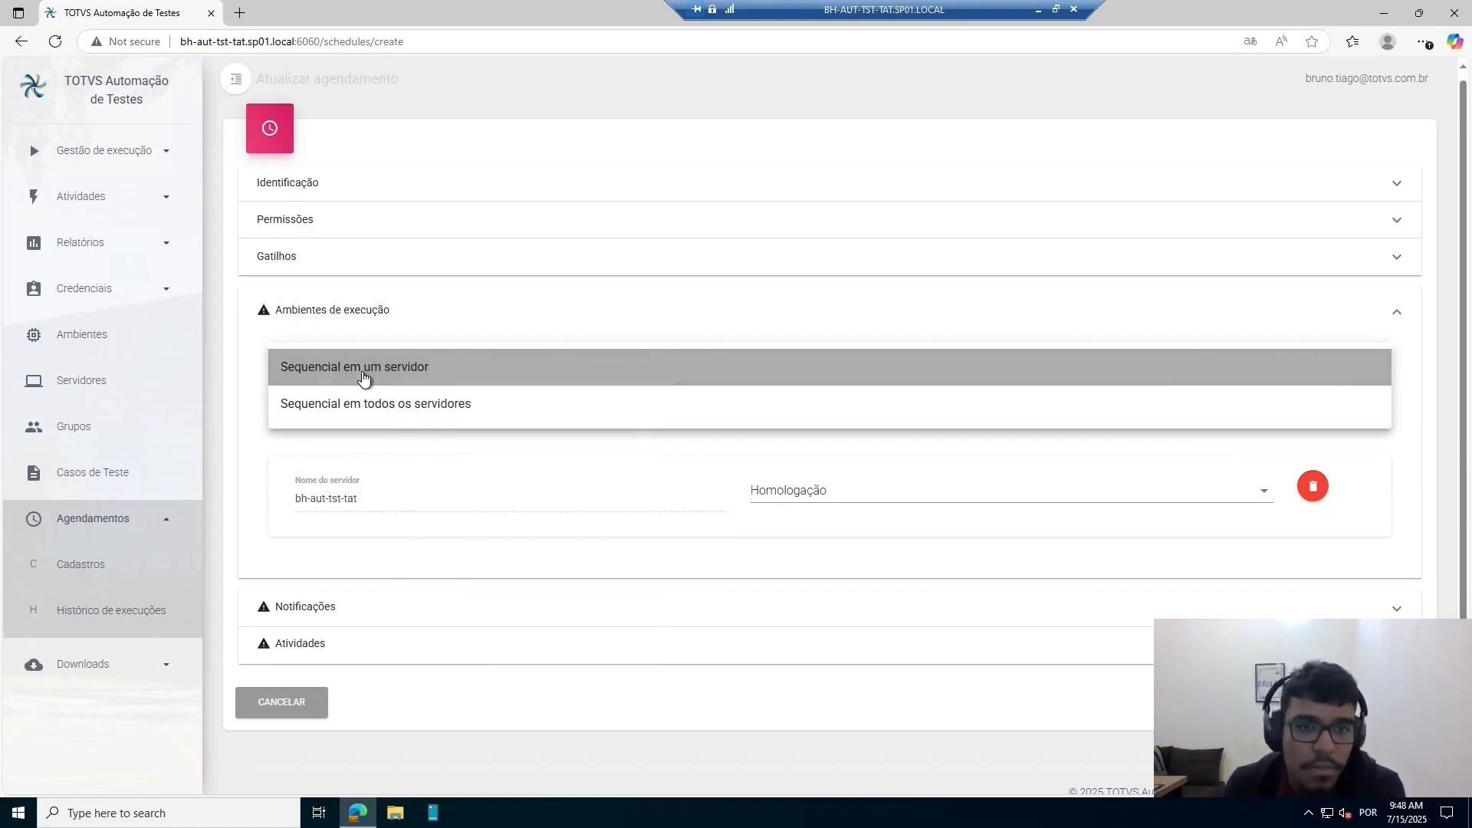
click(365, 378)
Set the e-mail sending condition in the schedule's notifications to Enviar sempre
click(357, 610)
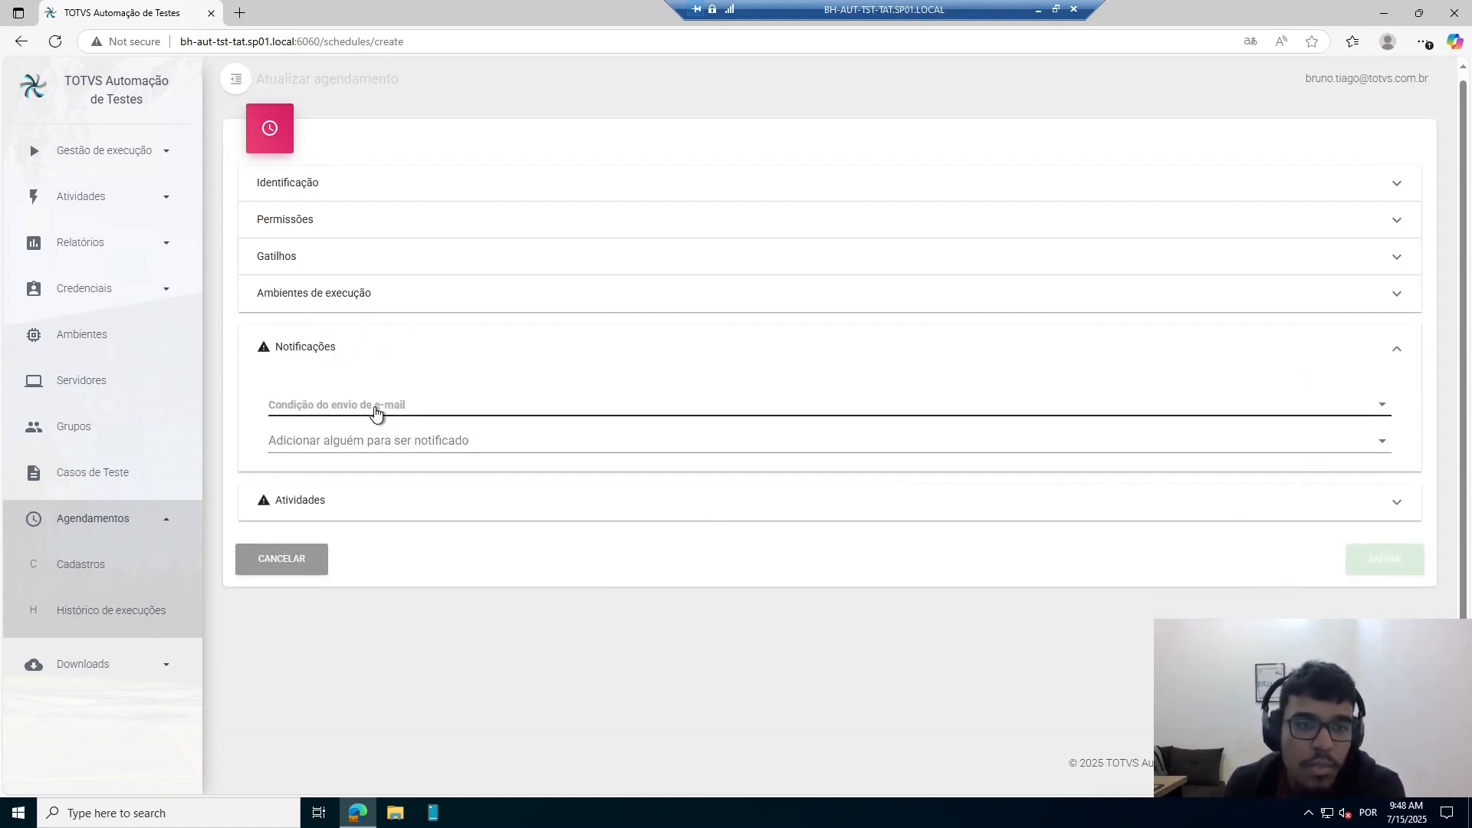
click(374, 414)
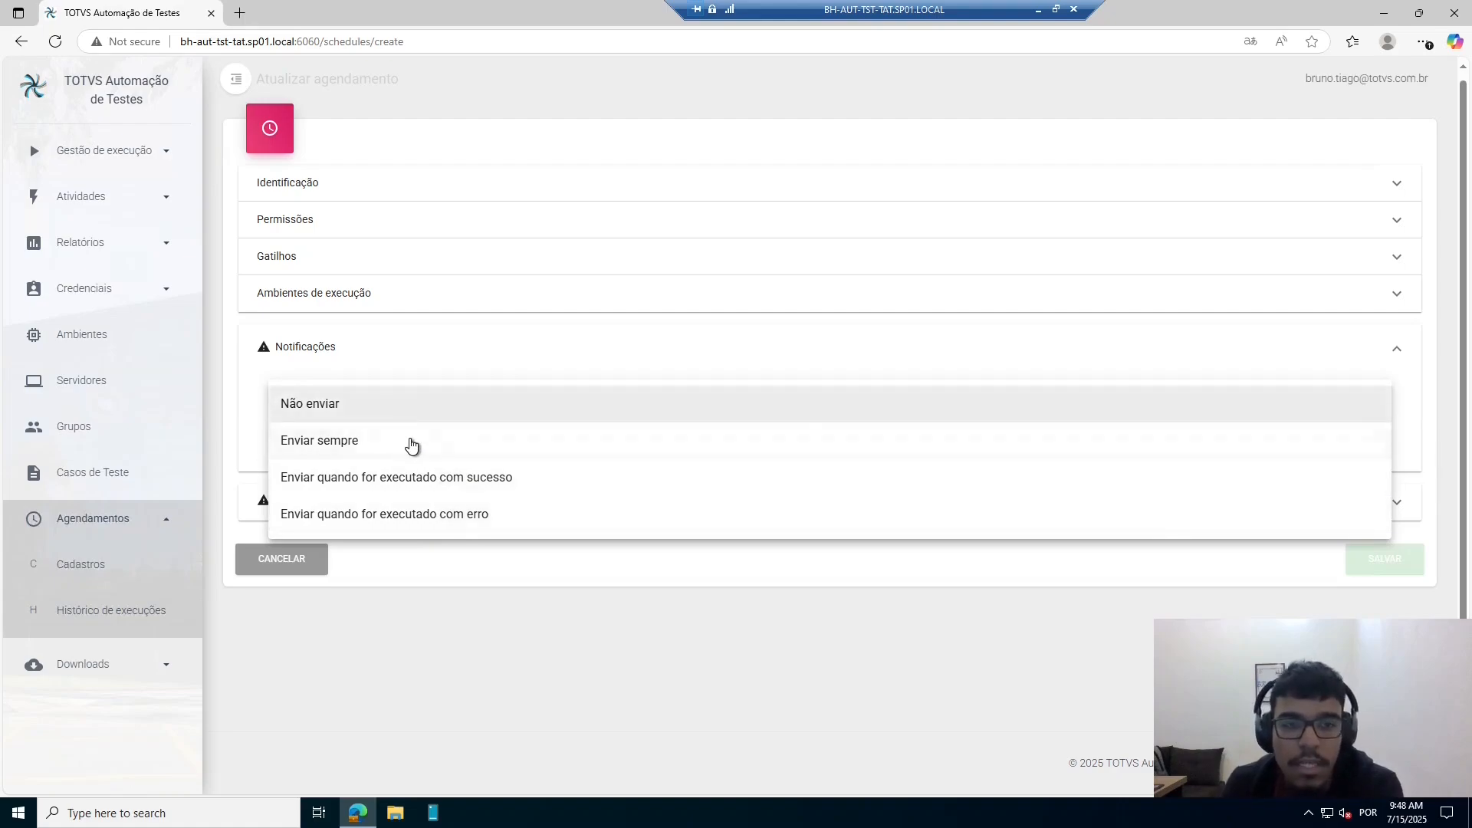
click(411, 445)
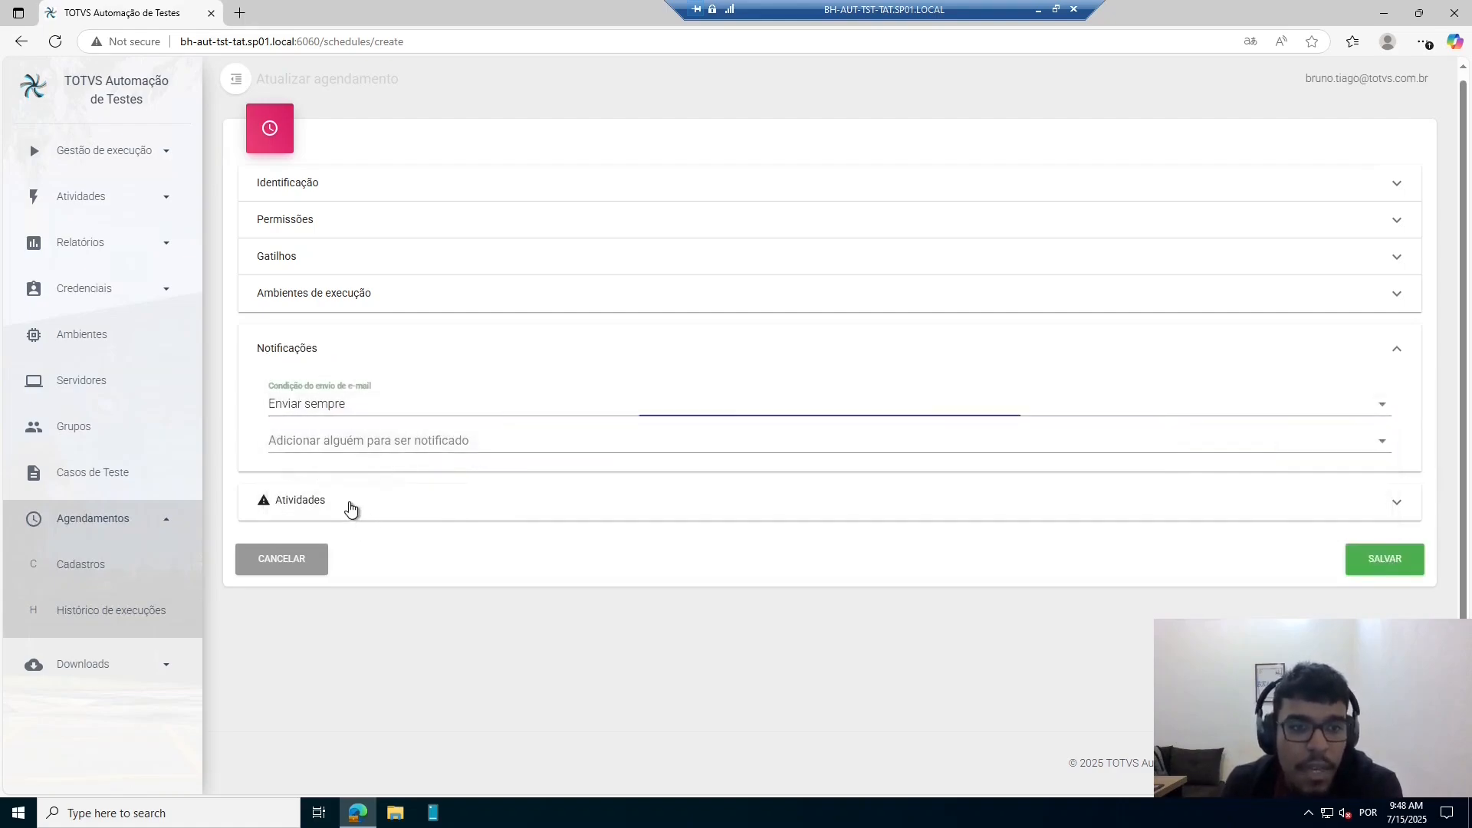
Add an e-mail address recipient to the notifications and fill in the saved contact's e-mail
click(349, 506)
click(414, 329)
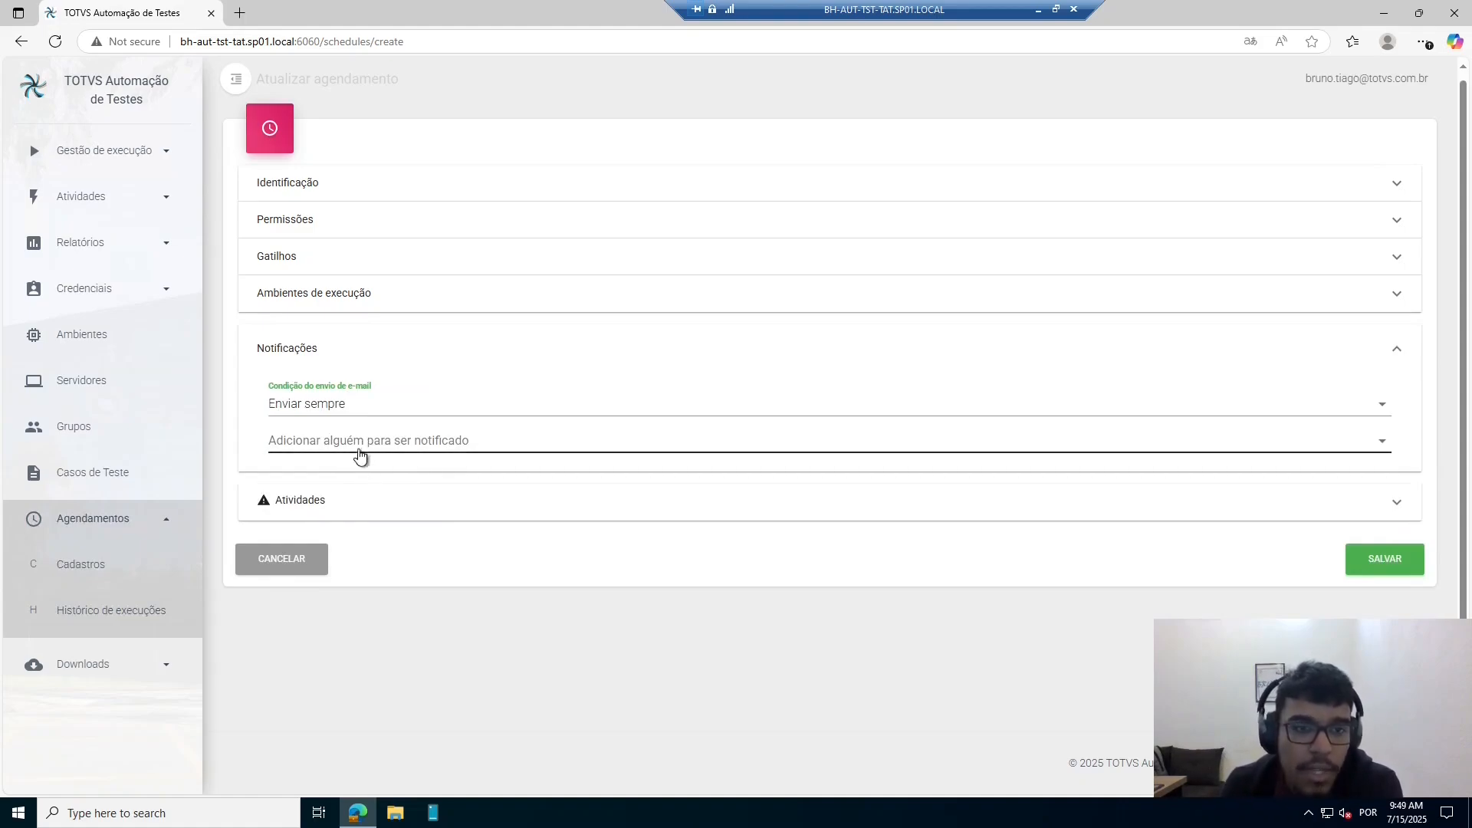
click(386, 445)
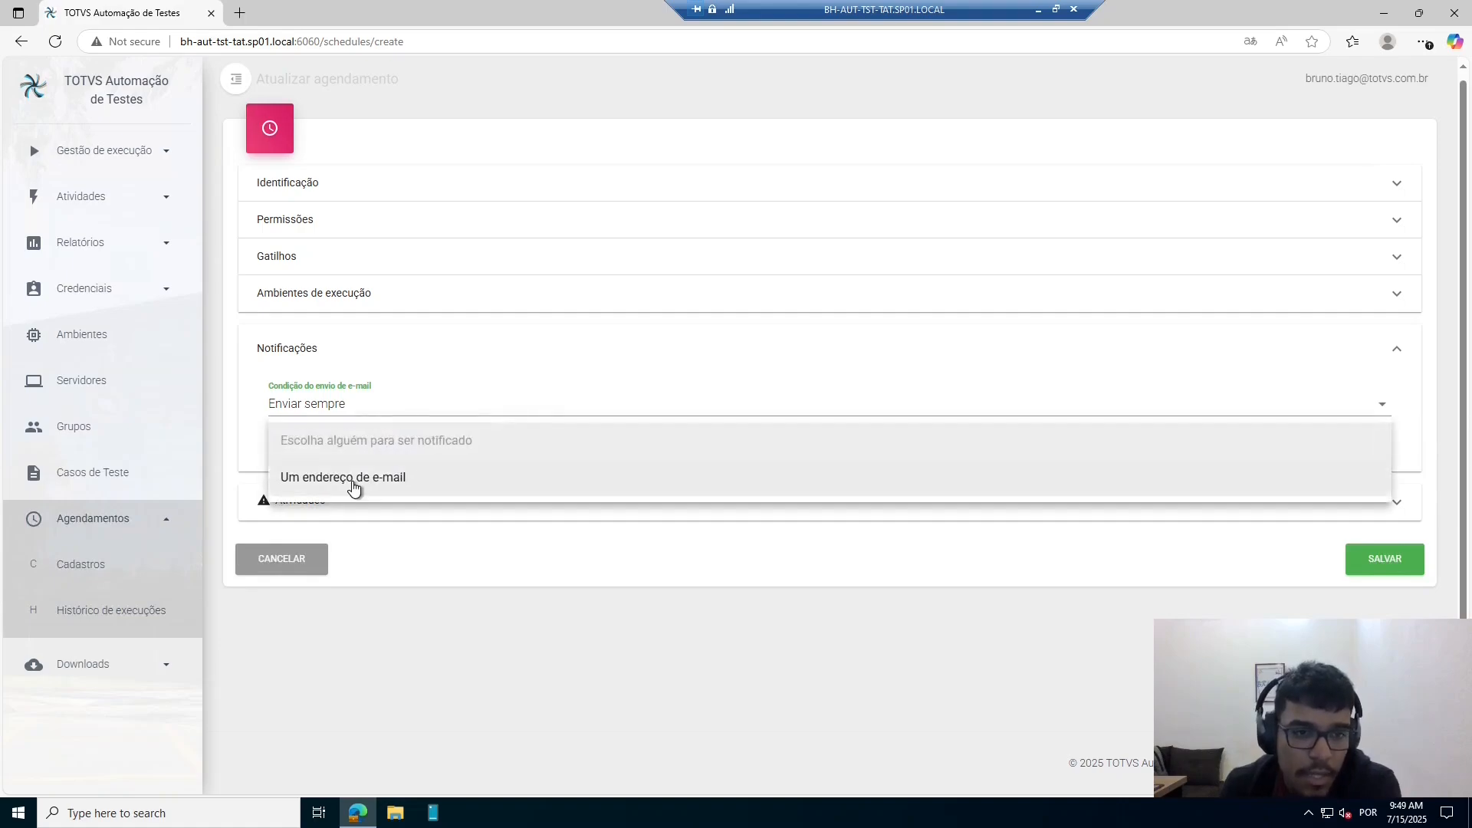
click(353, 482)
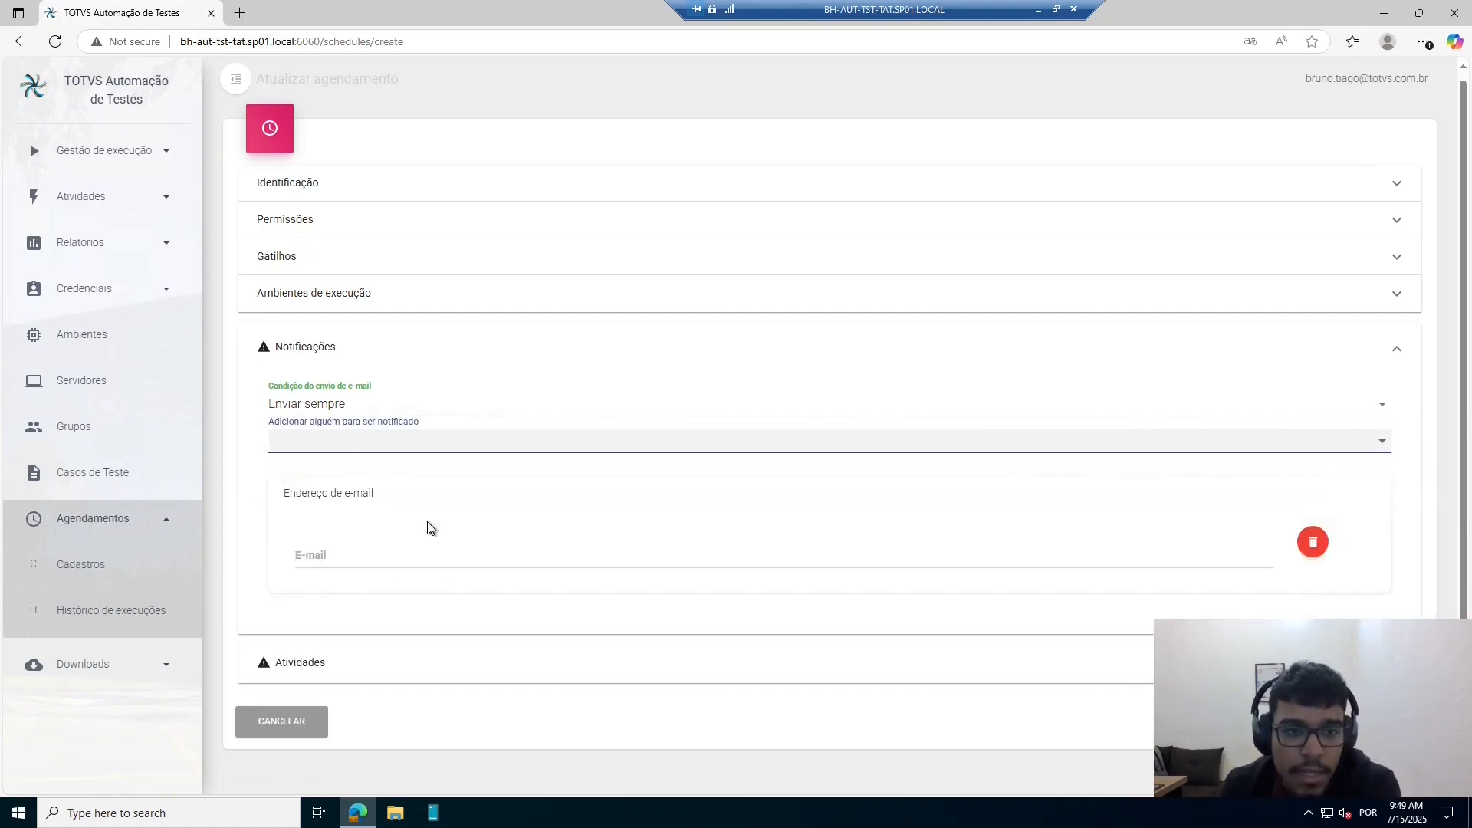
click(374, 557)
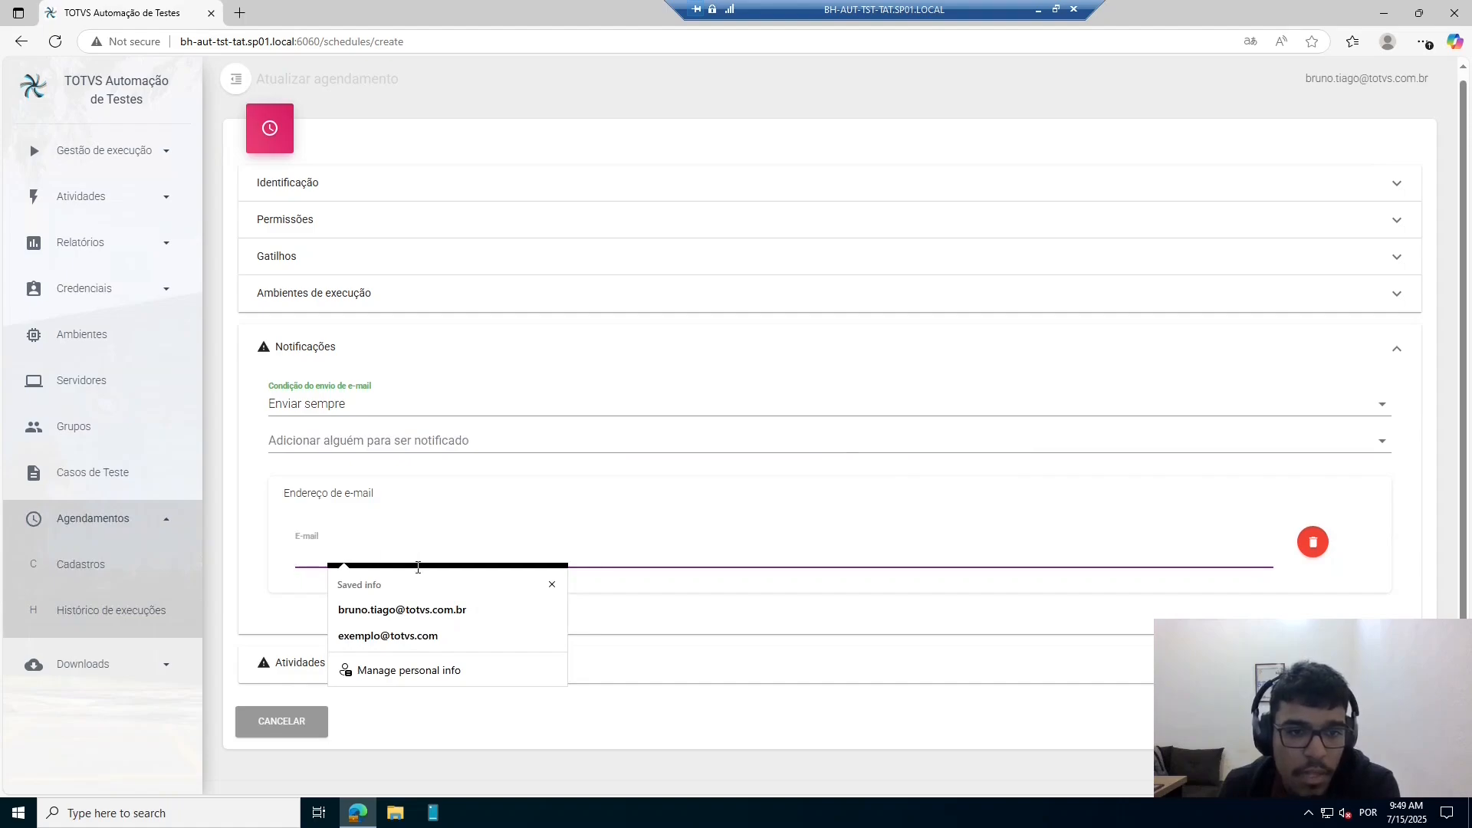
click(410, 611)
Search the activities for "exemplo" and add Projeto Exemplo Sucesso to the schedule, then collapse the Atividades section
click(368, 665)
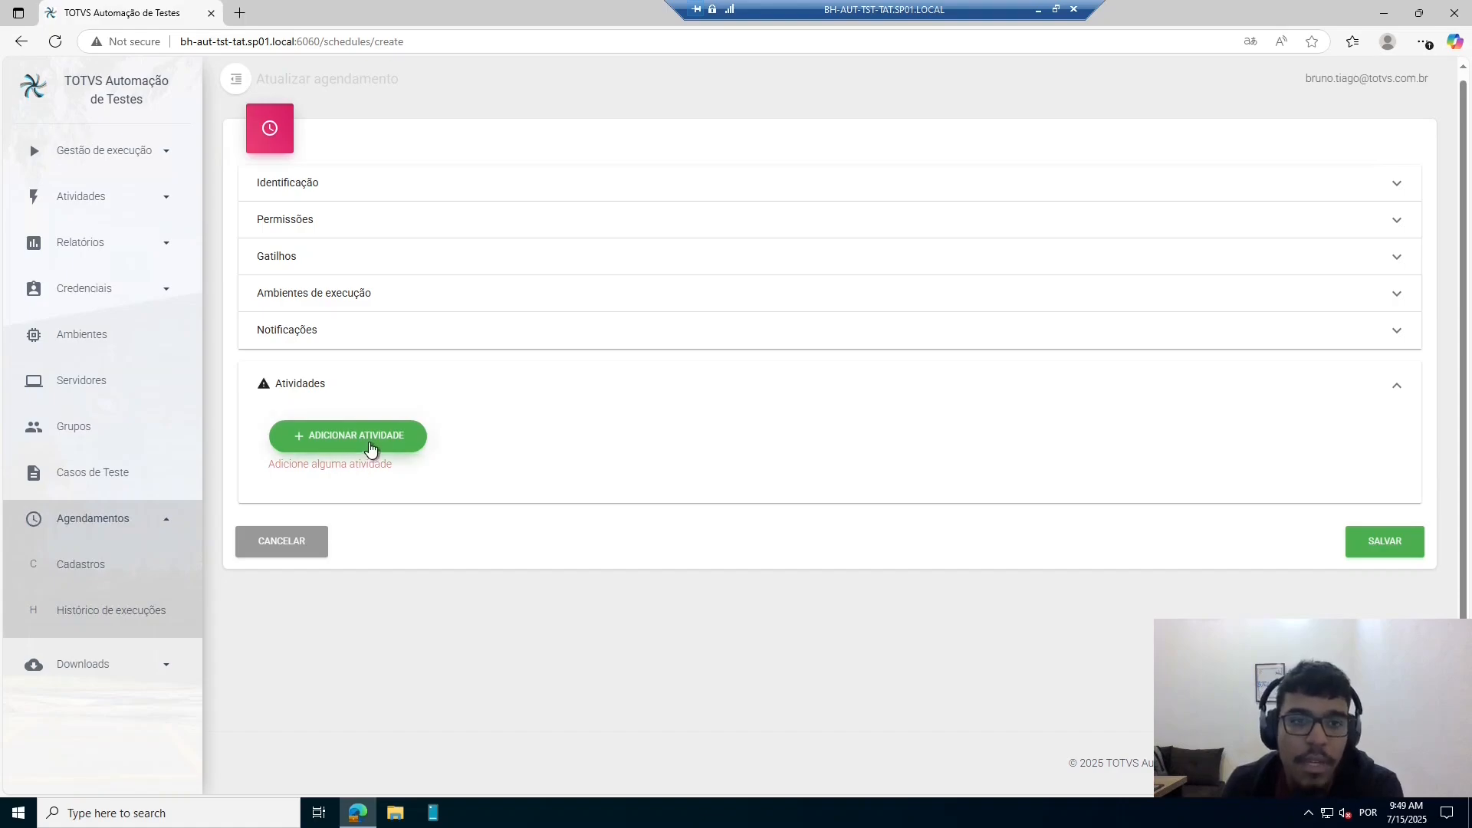
click(371, 444)
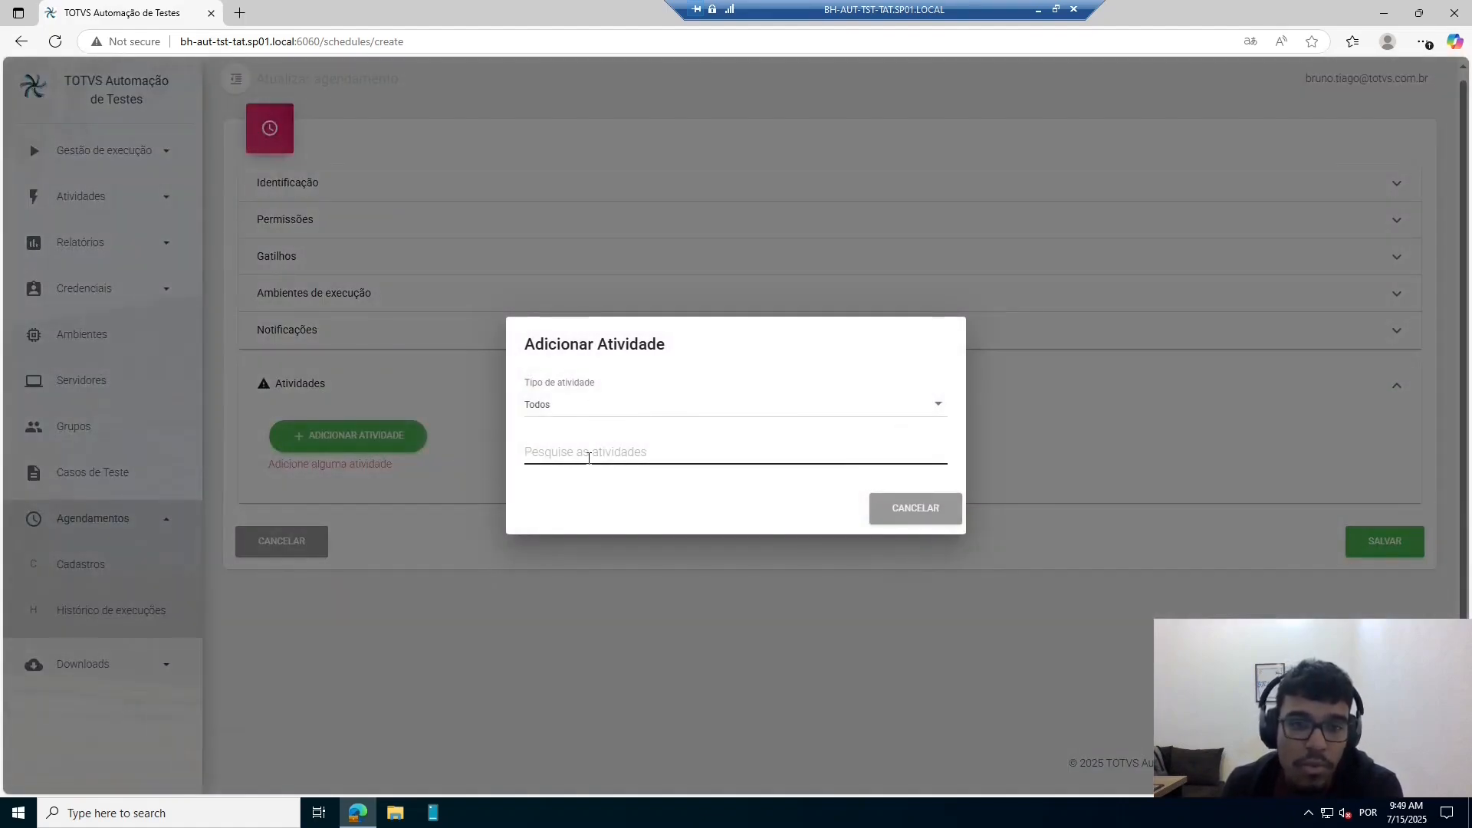
click(589, 455)
text(exemplo)
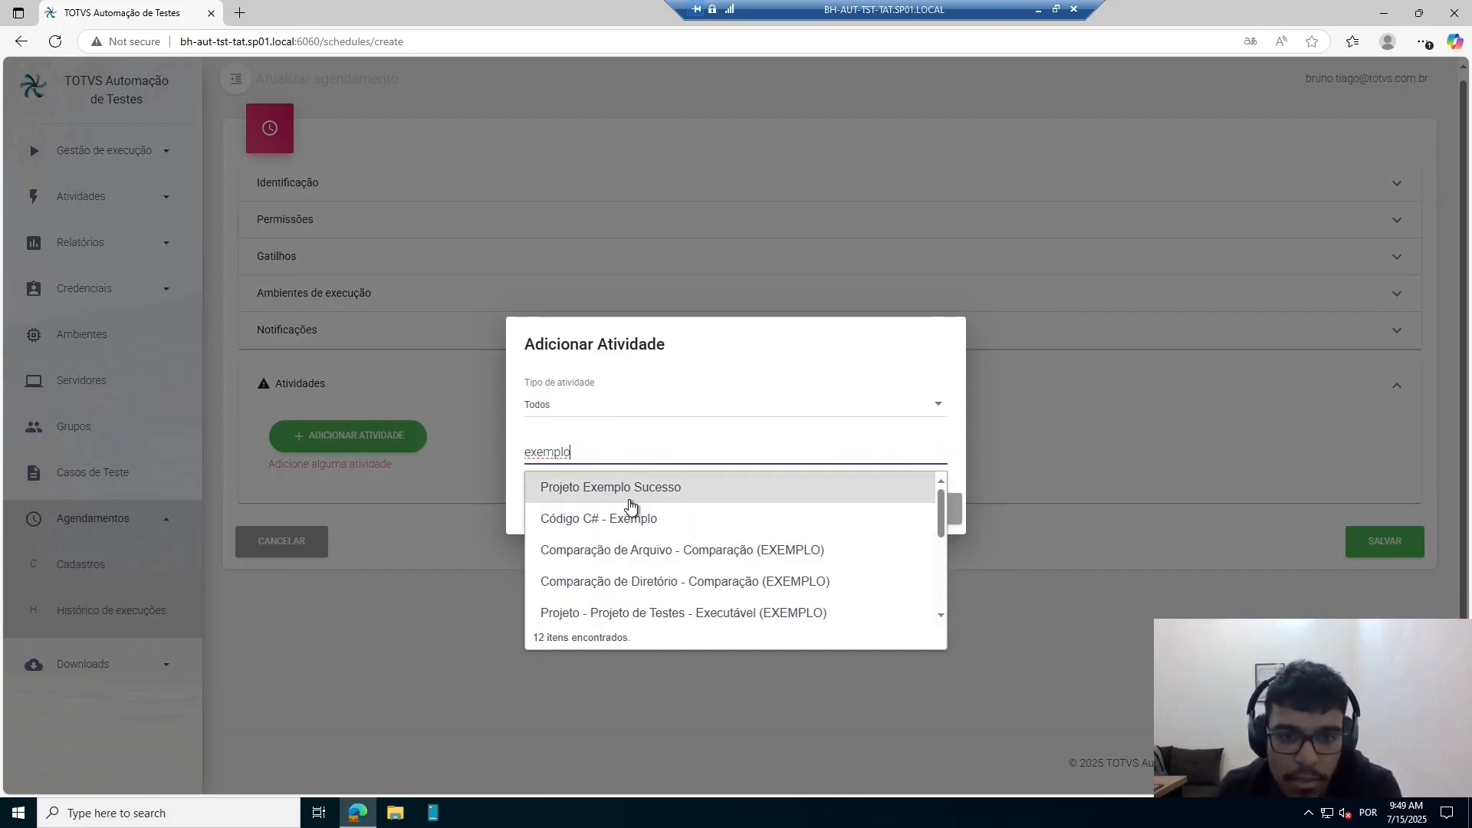
click(646, 497)
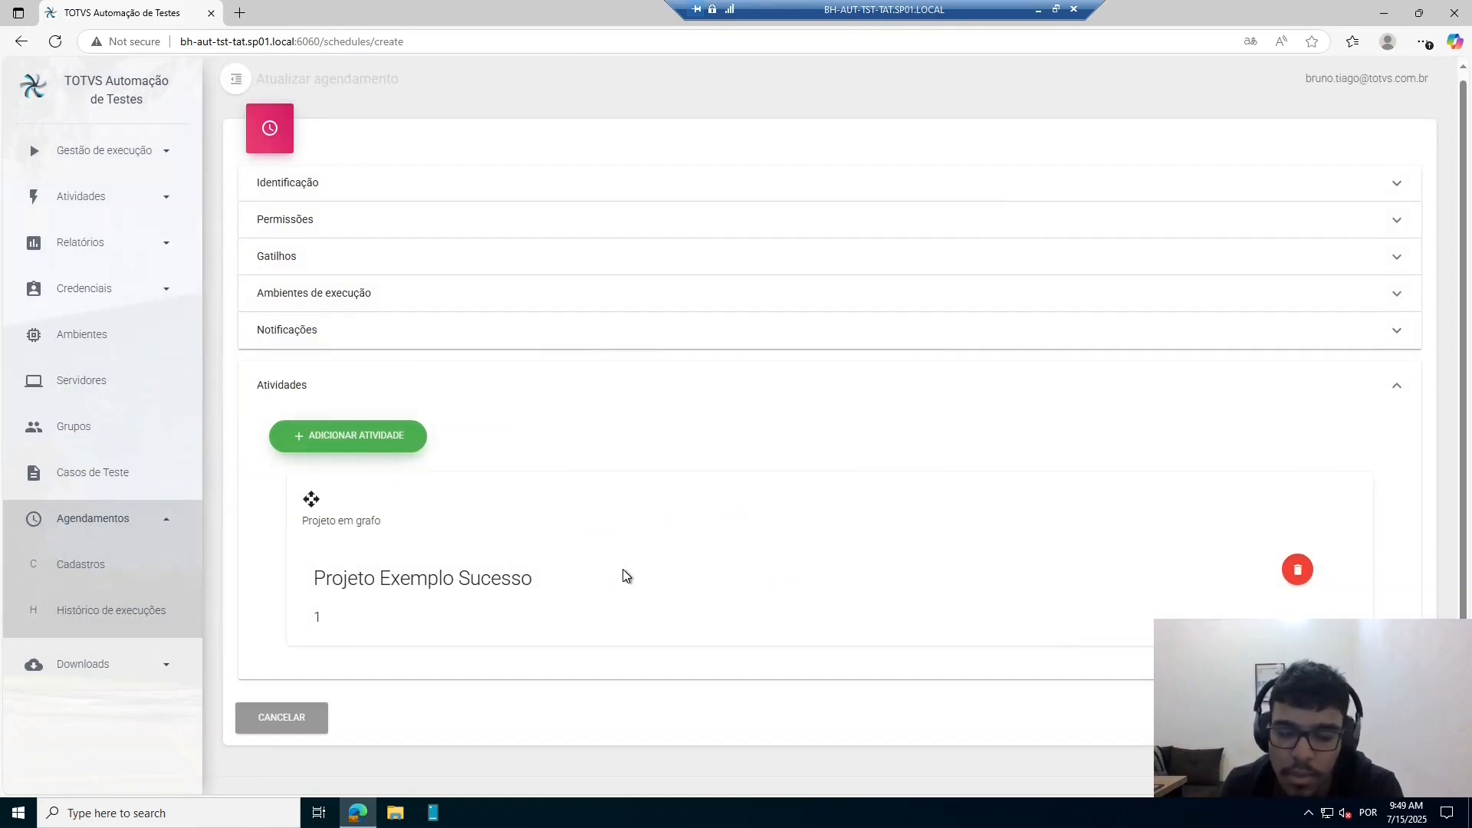
click(464, 392)
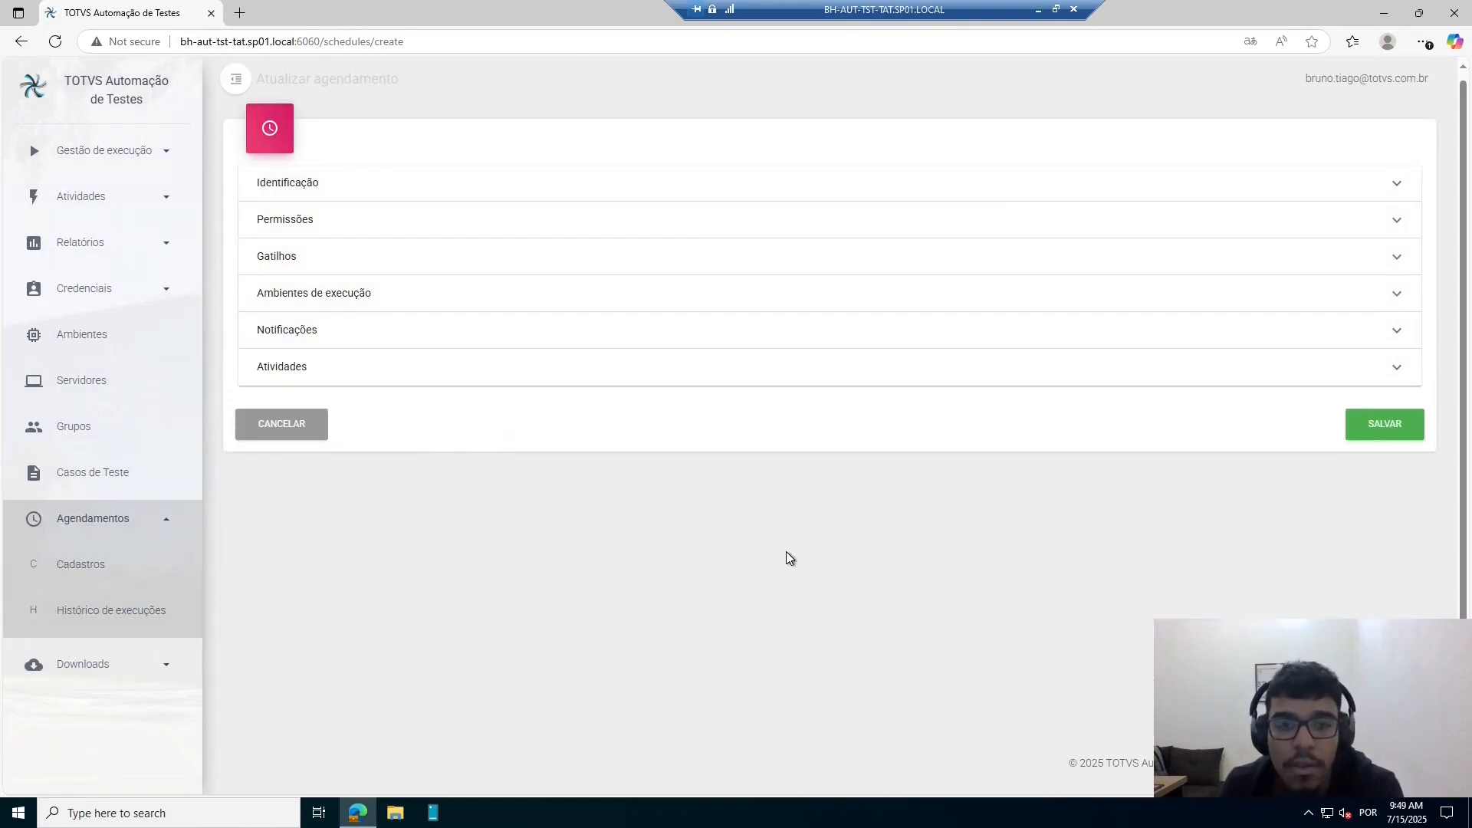